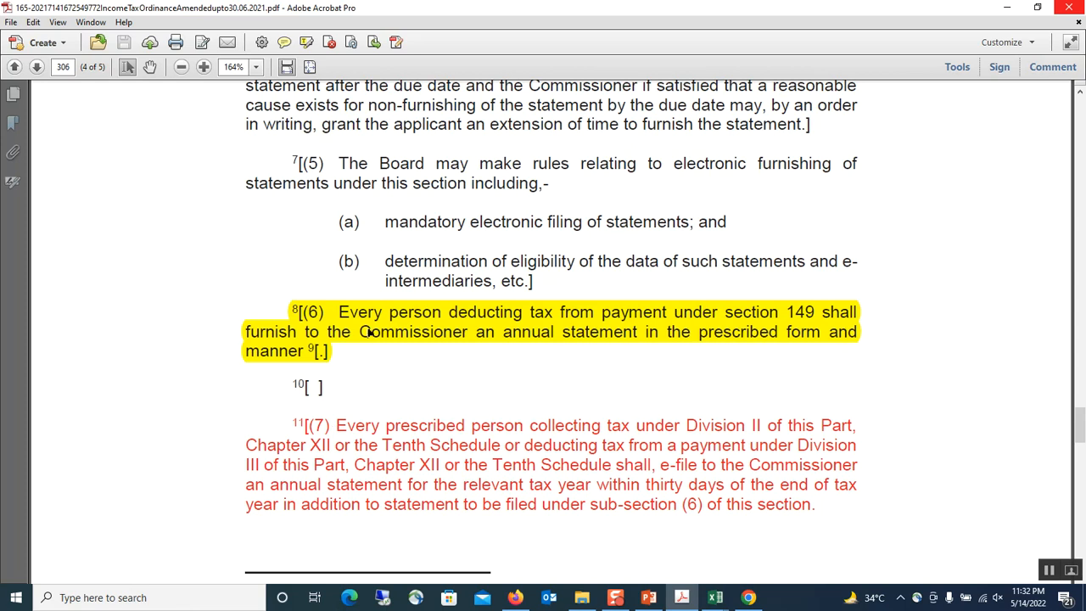
- Switch to the Iris portal in Chrome and start a 149 (Annual Withholding - Original) statement
left_click(748, 597)
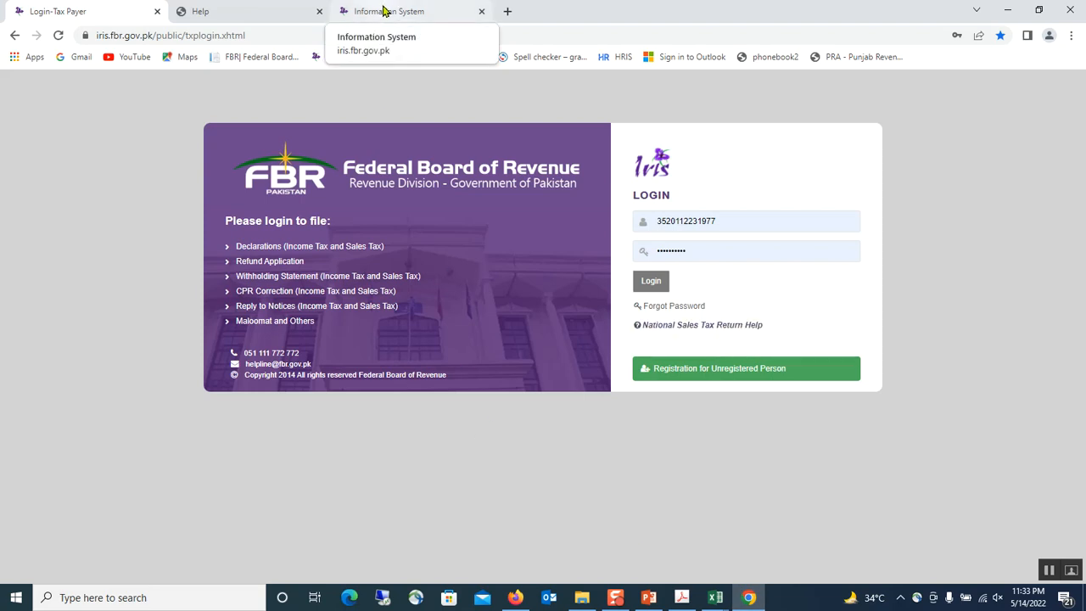
left_click(383, 10)
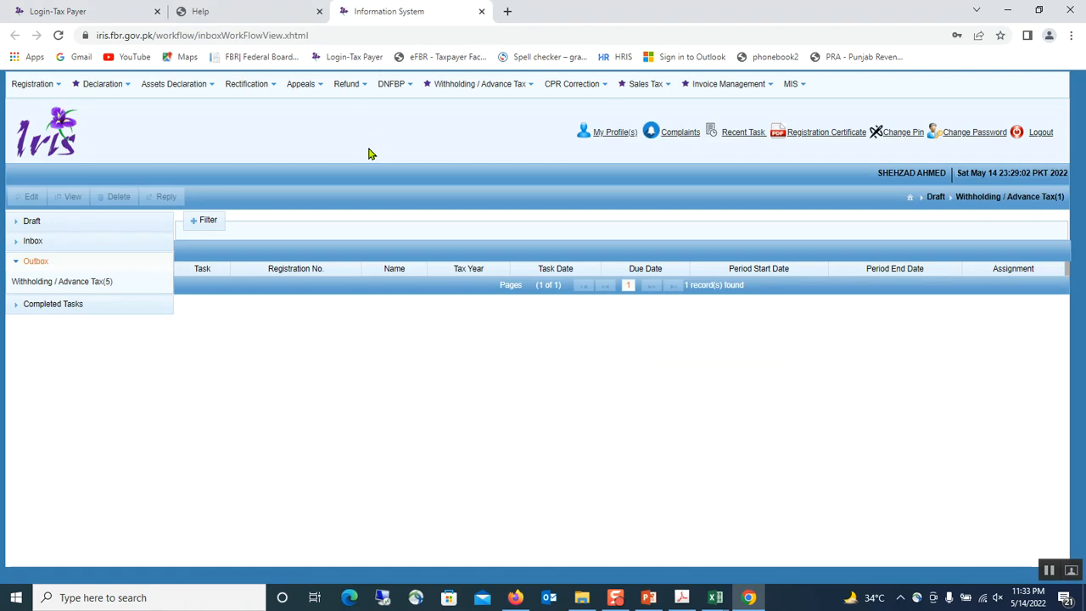
left_click(478, 88)
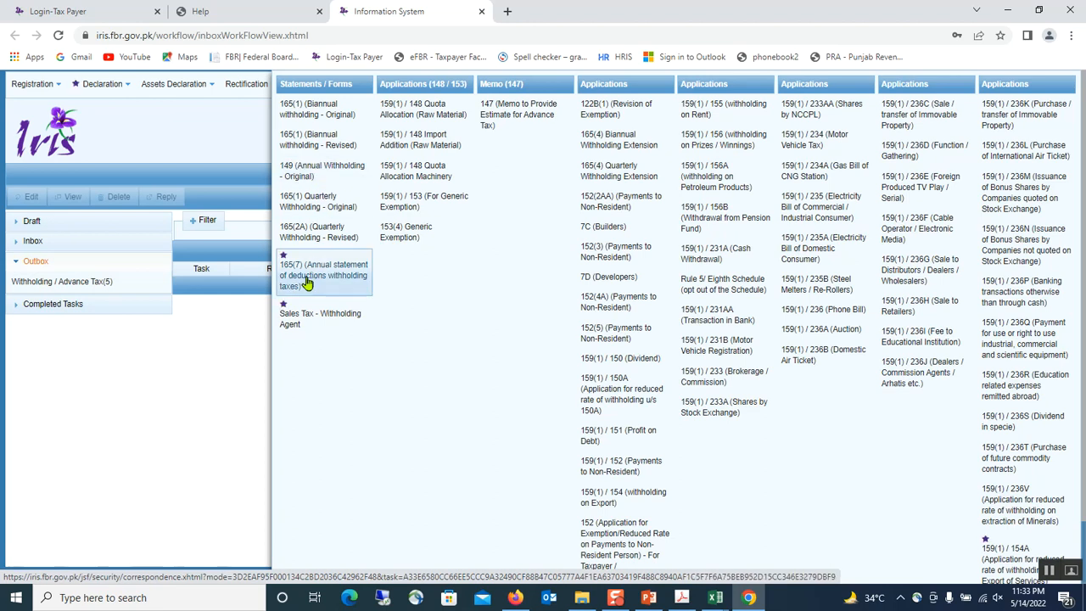
left_click(316, 172)
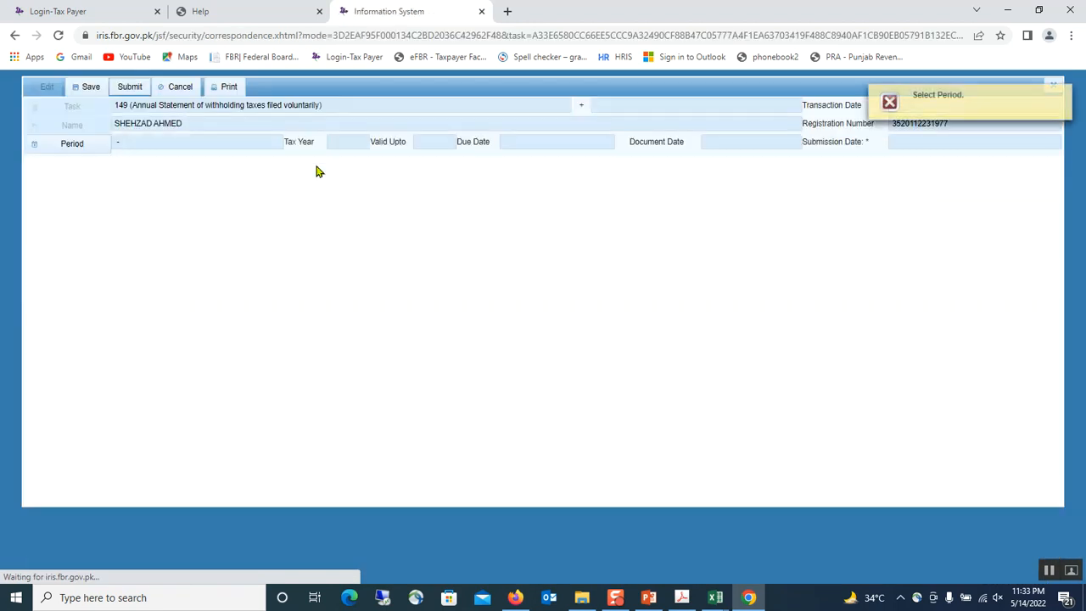
- Search for tax period 2022 and select the resulting period for the annual withholding statement
left_click(75, 147)
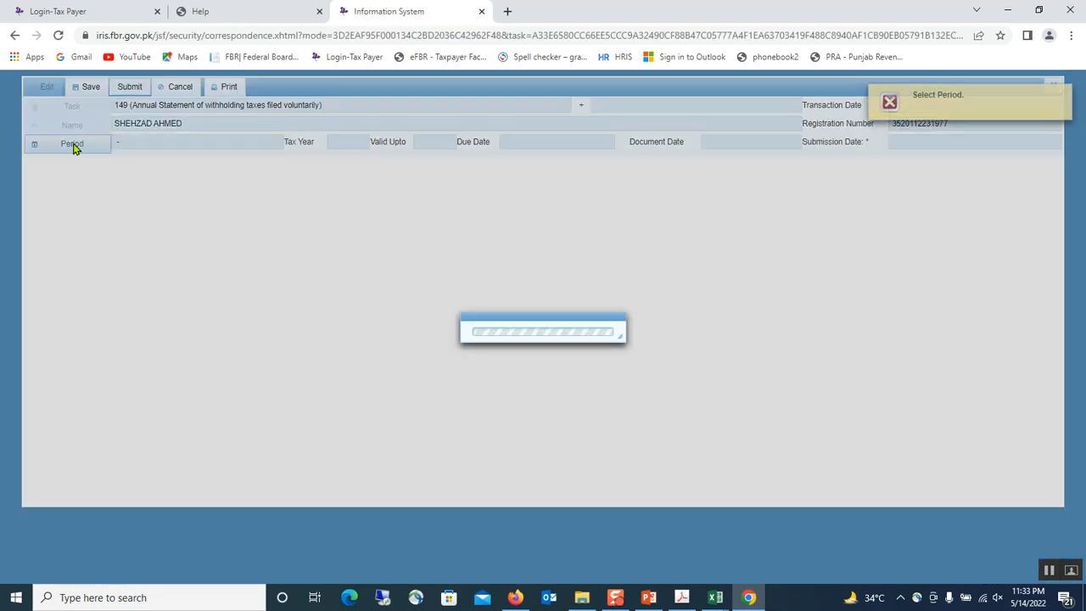
type("2022")
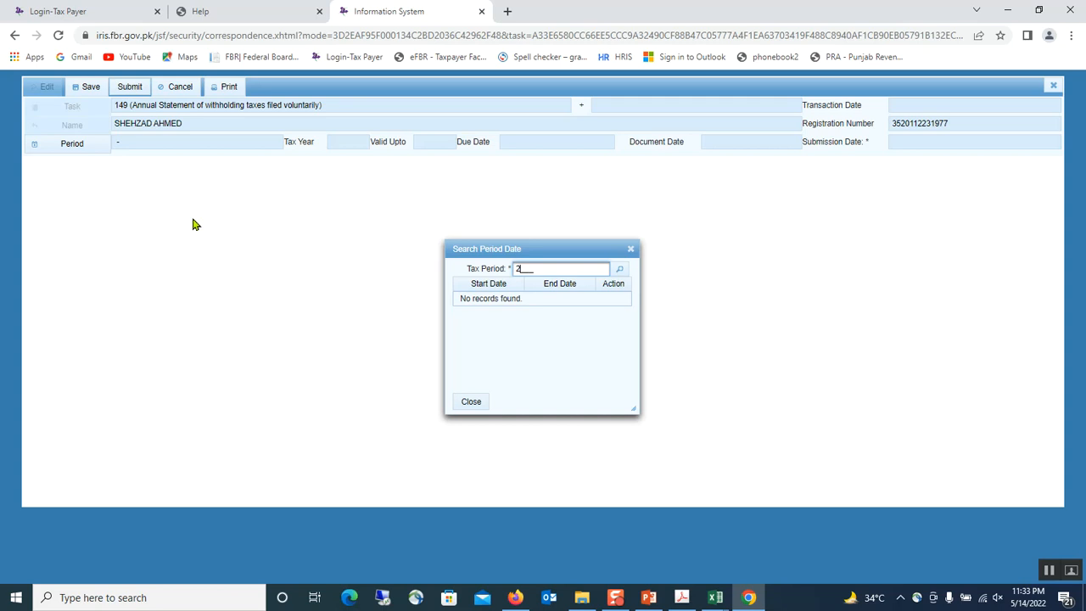
left_click(620, 268)
left_click(615, 300)
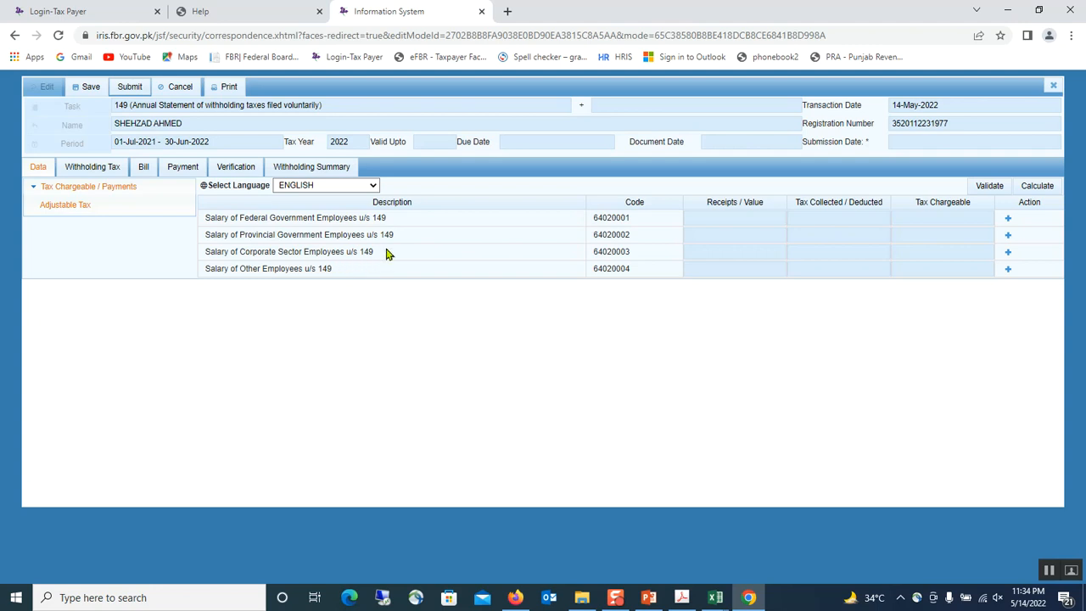
- Start an entry for Salary of Corporate Sector Employees u/s 149 with the employee's looked-up registration number and transaction date 9 May 2022
left_click(1009, 256)
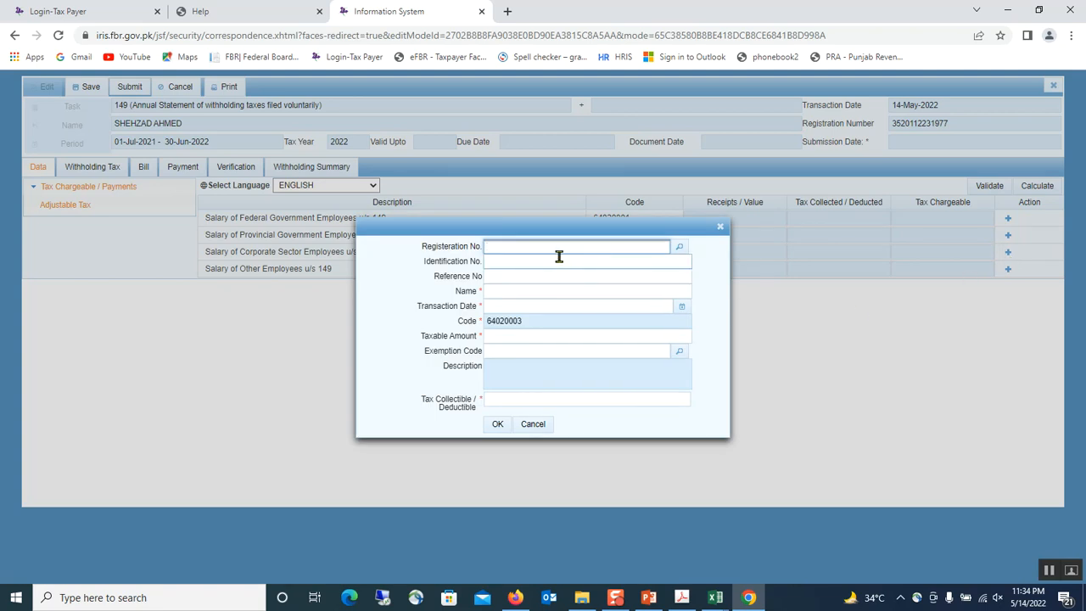
key("ctrl+v")
left_click(679, 248)
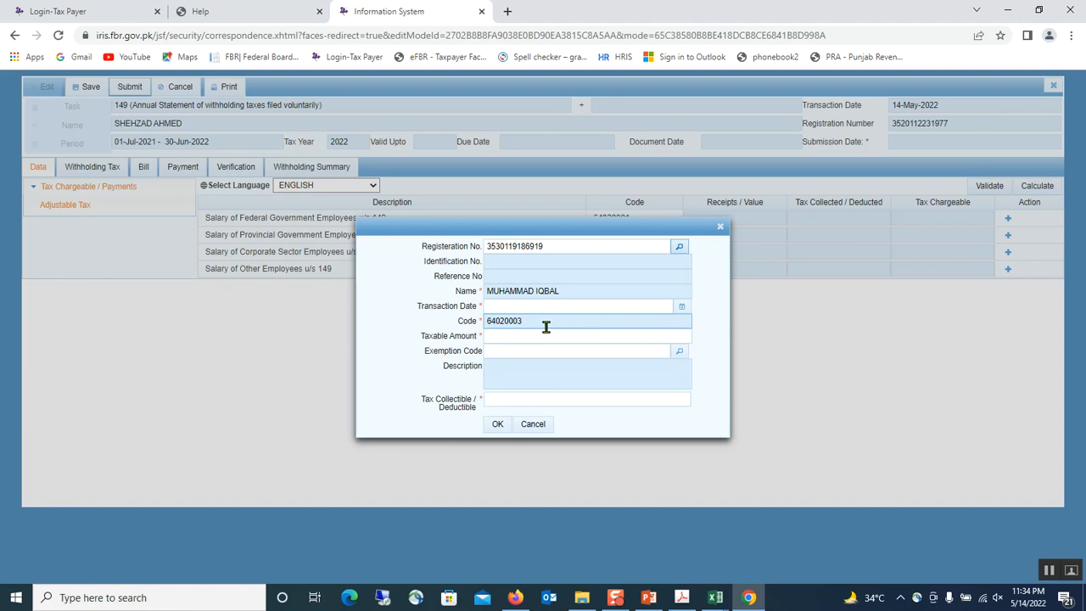
left_click(682, 307)
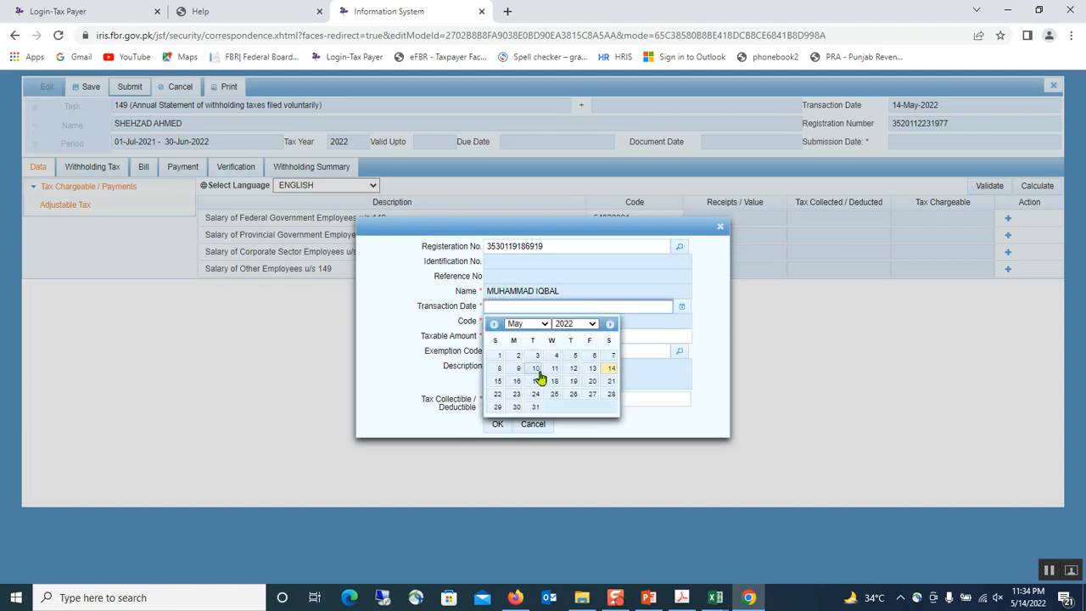
left_click(518, 369)
- Set the entry's taxable amount to 1000000 and tax deductible to 45000, save it and close the entry form
left_click(501, 339)
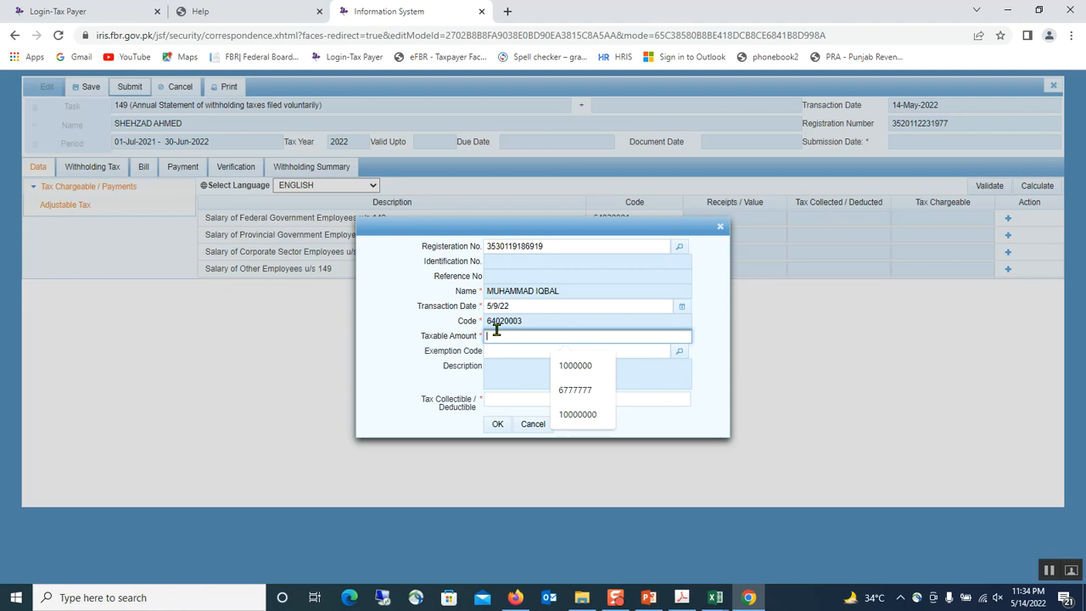
left_click(565, 367)
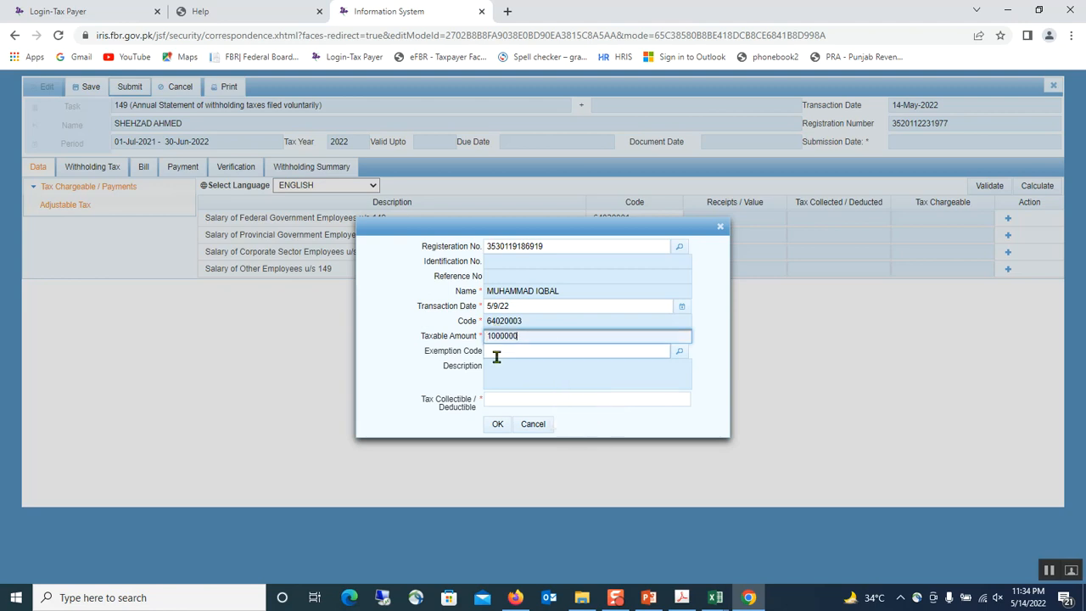
left_click(522, 399)
left_click(565, 428)
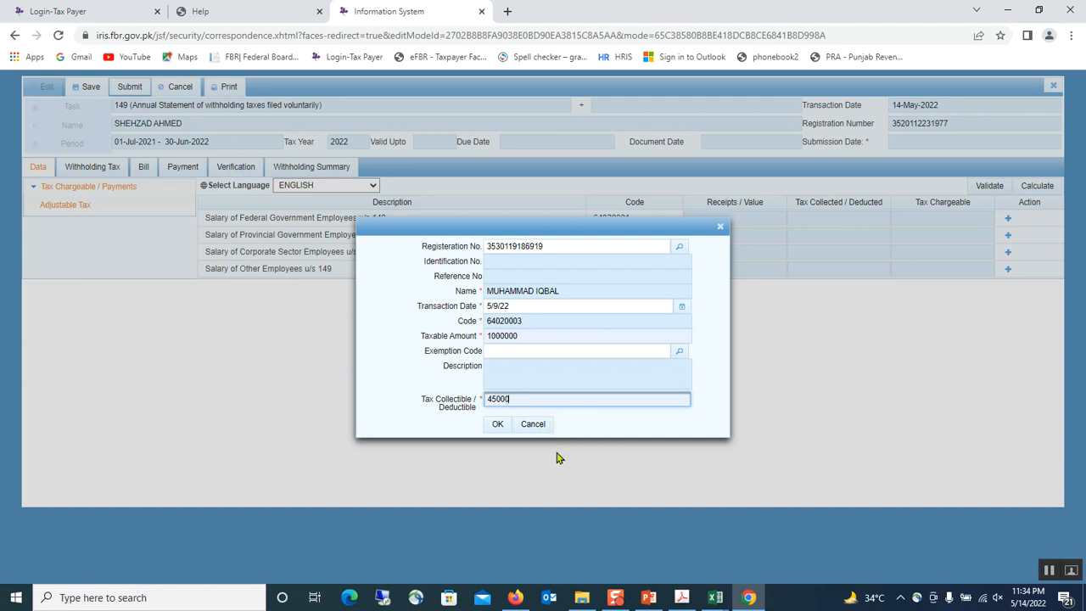
left_click(499, 425)
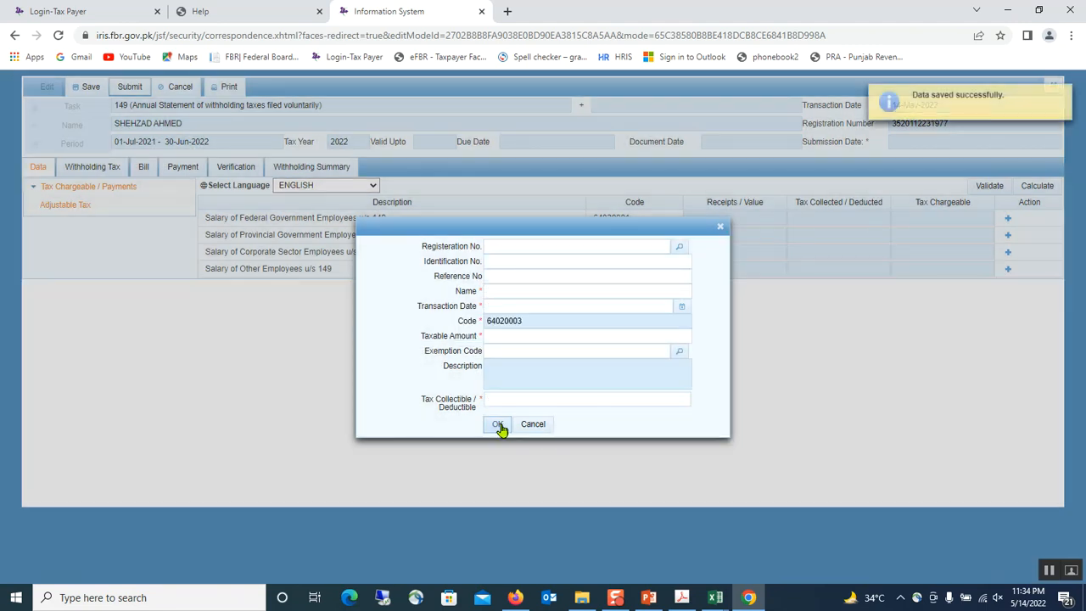
left_click(720, 229)
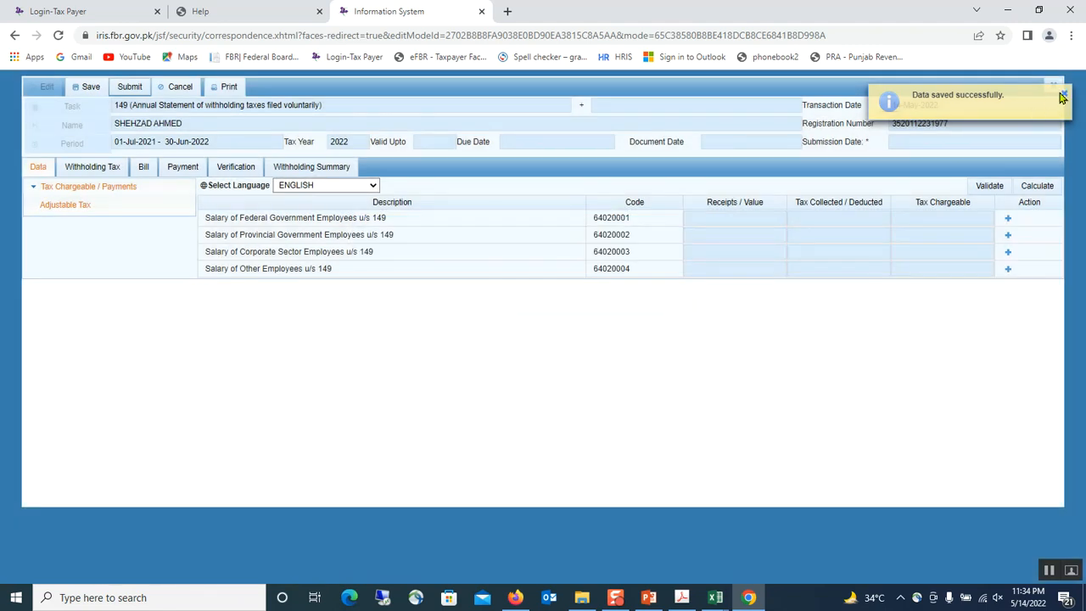
- Calculate and validate the statement data, and view the recorded entry in the Withholding Tax list
left_click(1037, 186)
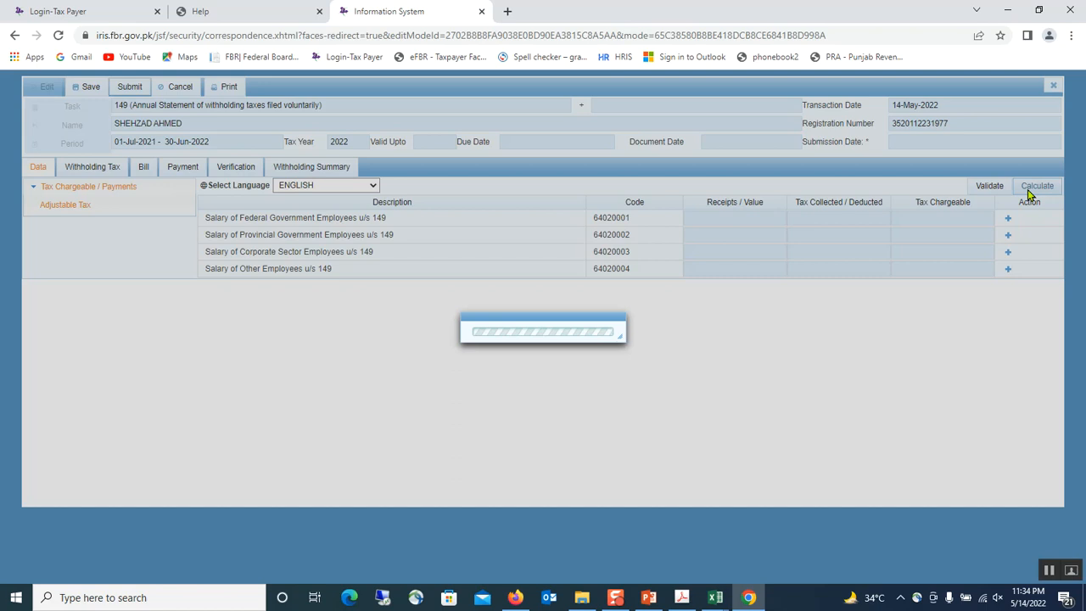
left_click(990, 188)
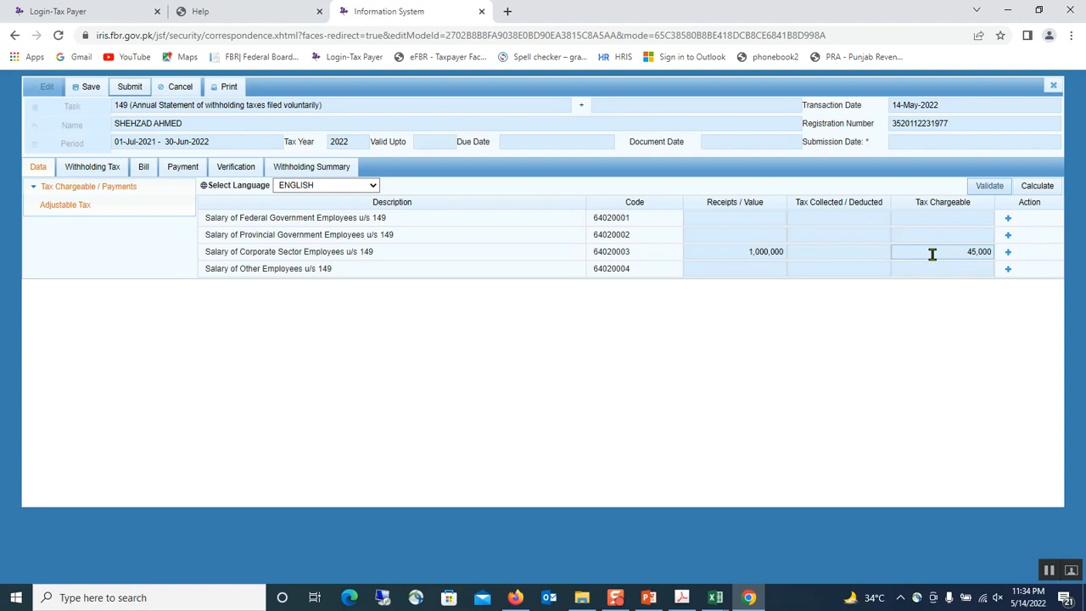
left_click(93, 167)
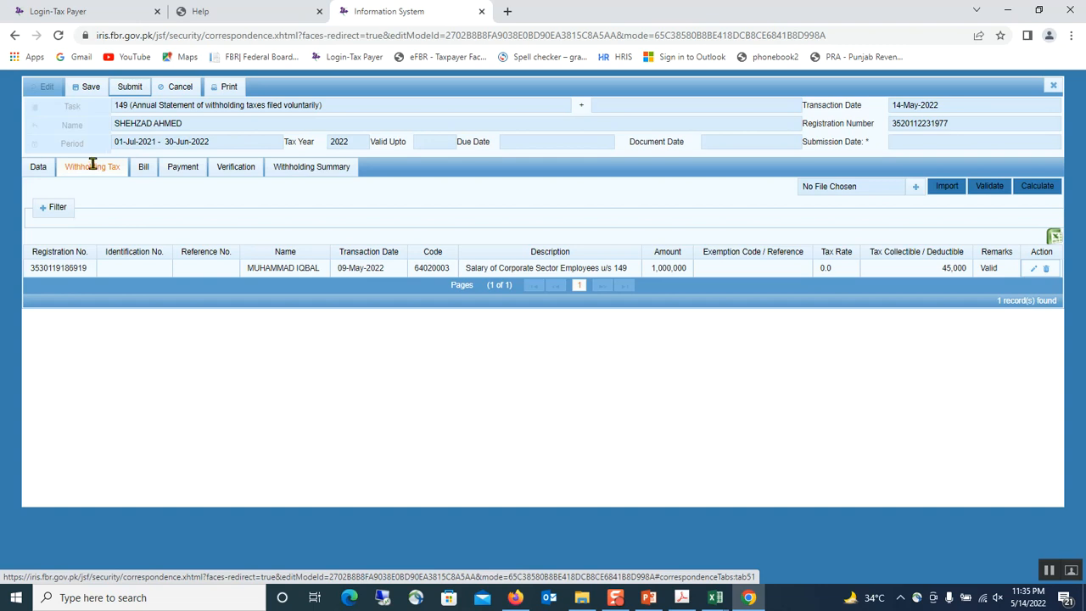
- Download the Withholding Tax Statement Template (MS Excel) from the FBR Help page and open it in Excel
left_click(61, 11)
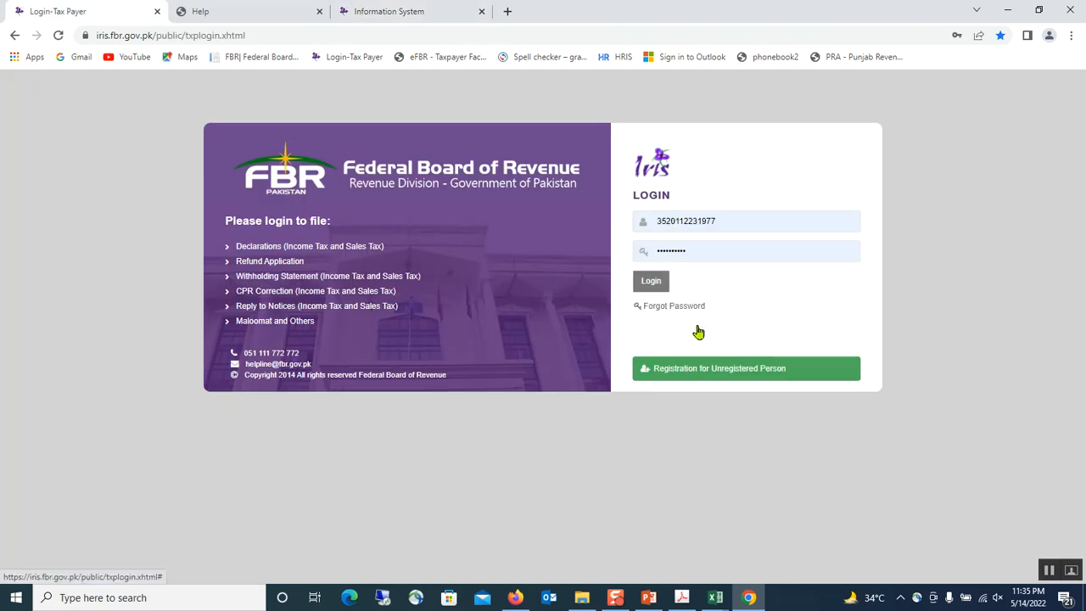
left_click(217, 10)
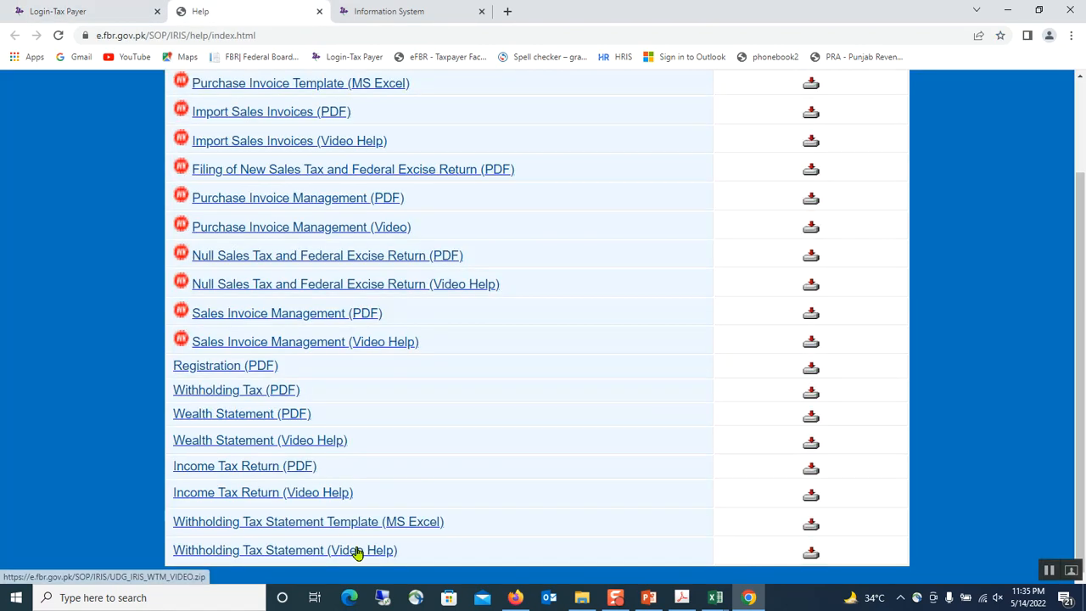
left_click(231, 528)
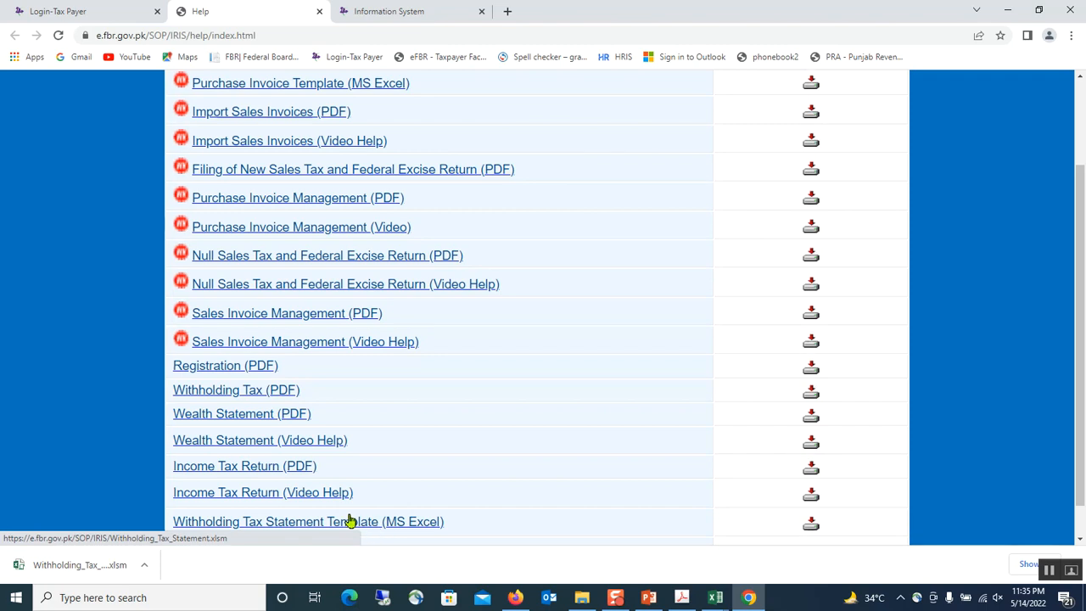
left_click(78, 573)
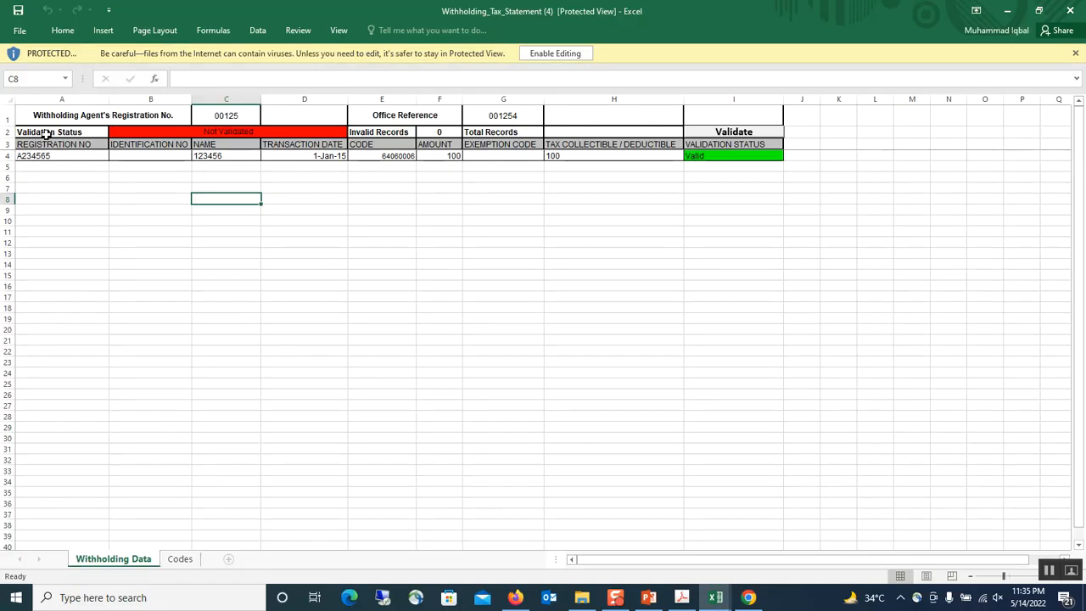
- Enable editing and macros in the downloaded template and run its validation on the Withholding Data sheet
left_click(569, 53)
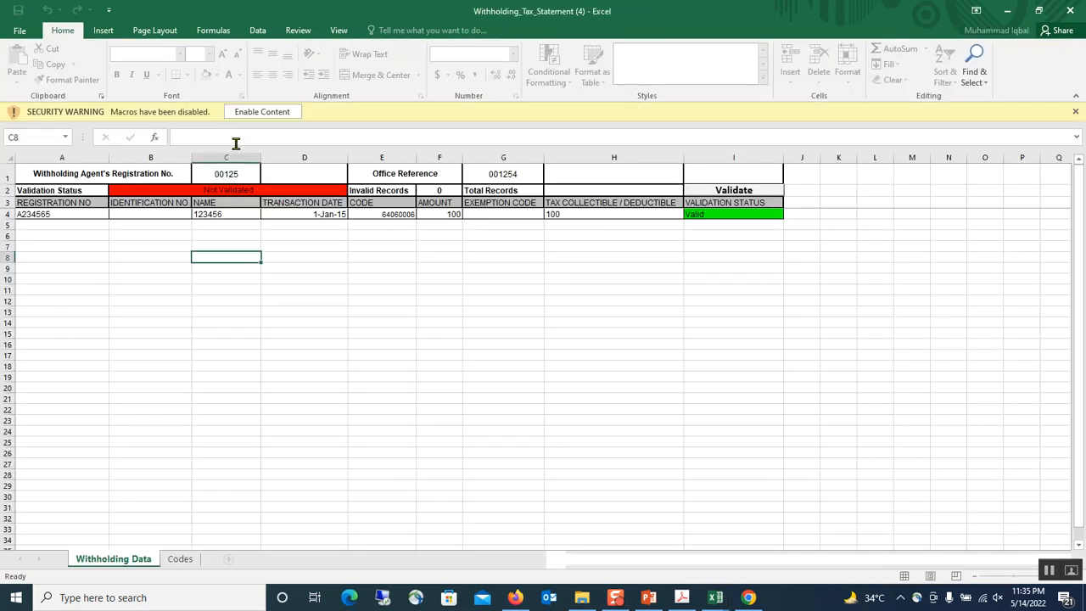
left_click(259, 113)
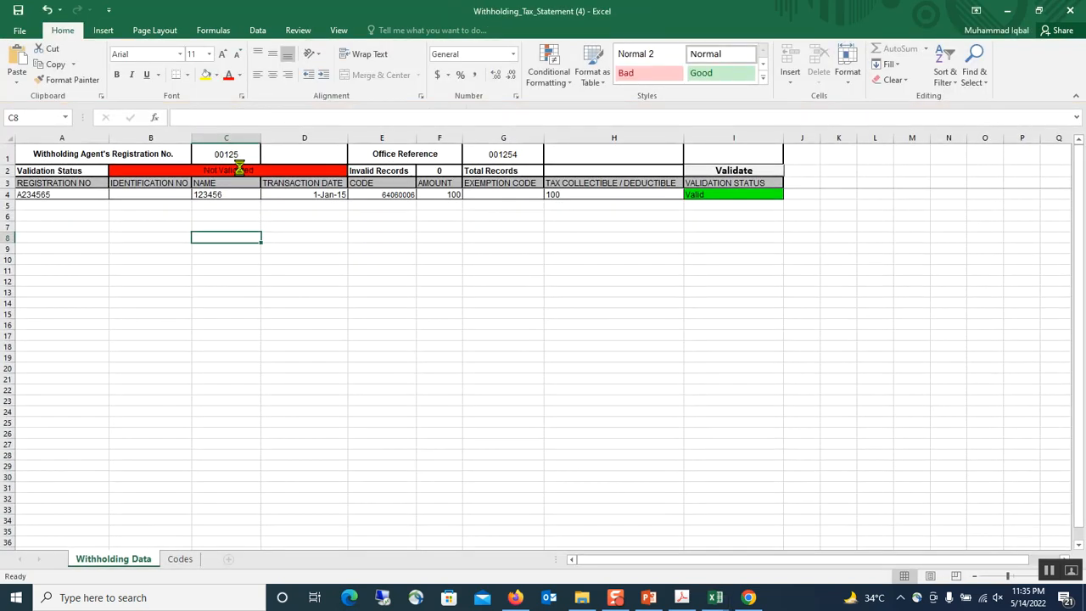
left_click(237, 153)
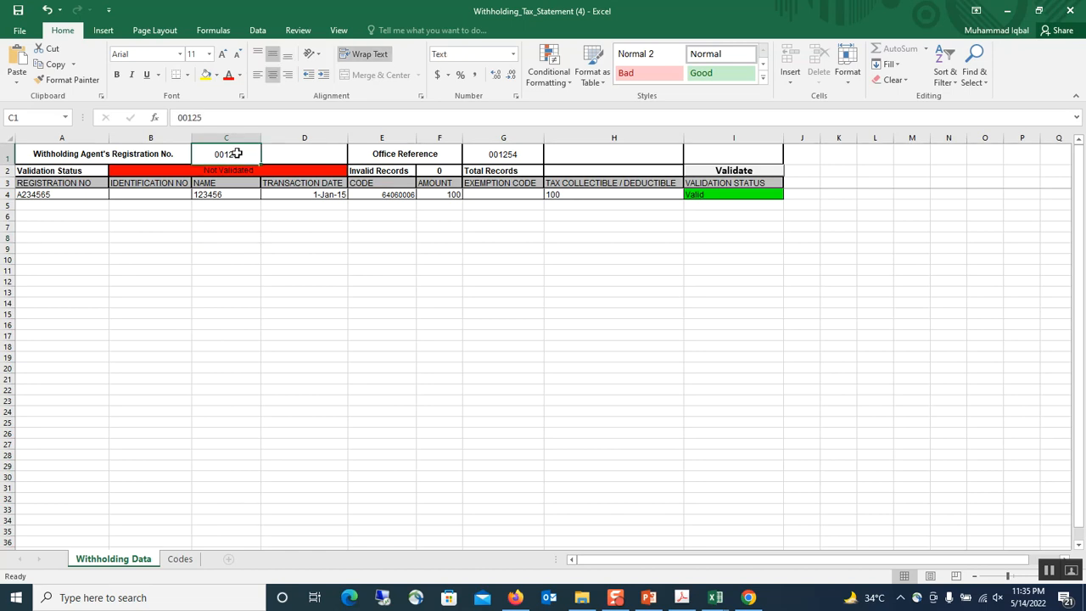
left_click(240, 231)
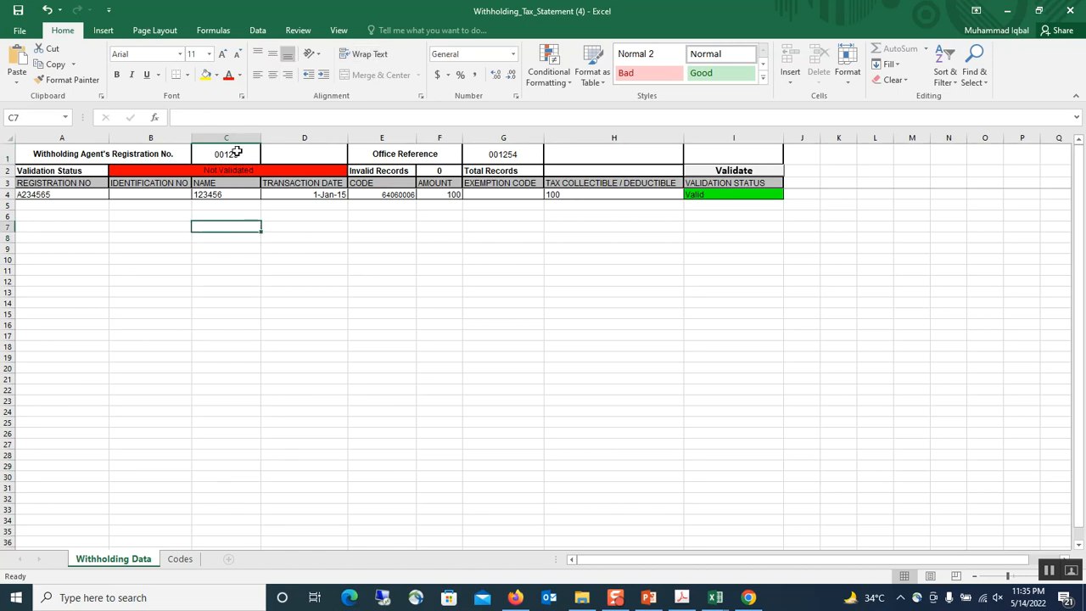
left_click(237, 152)
left_click(256, 237)
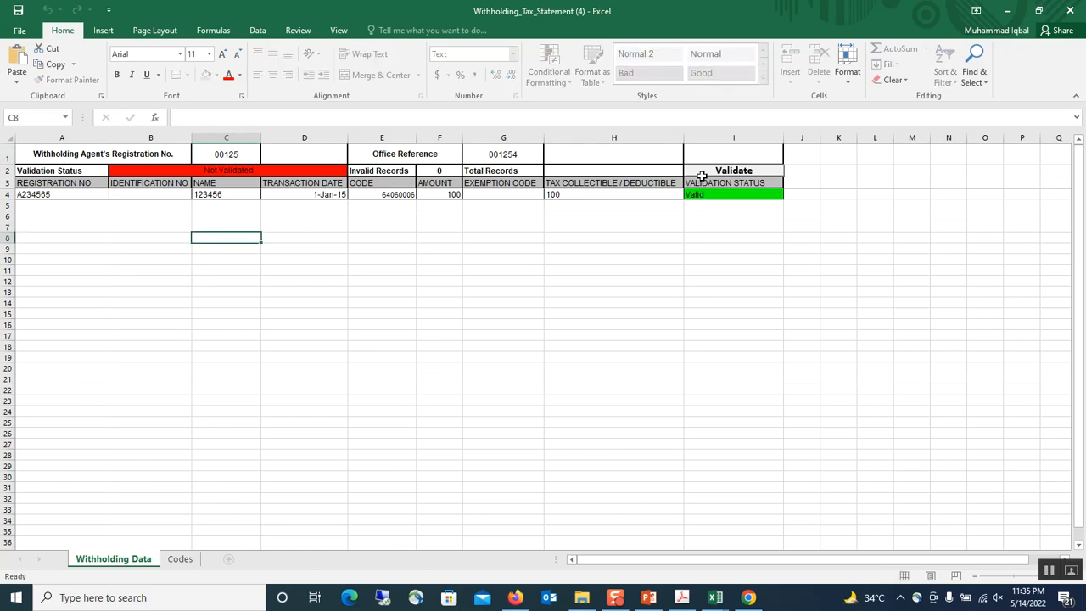
left_click(704, 175)
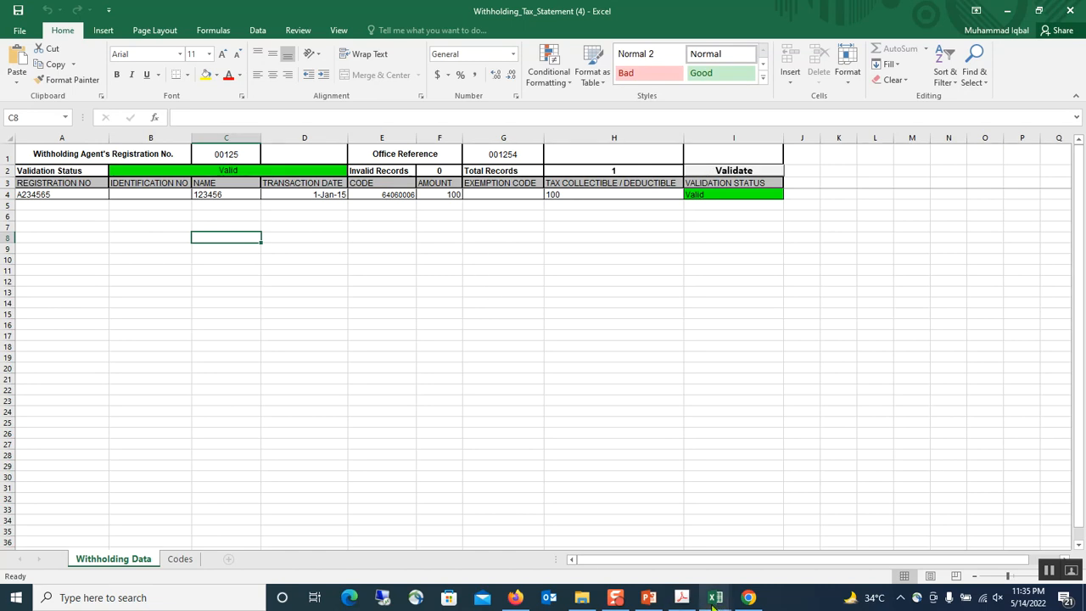
- Switch to the 1-Withholding_Tax_Statement workbook and examine a filled record's registration number, name, transaction date and amount, plus the tax deductible column
mouse_move(713, 600)
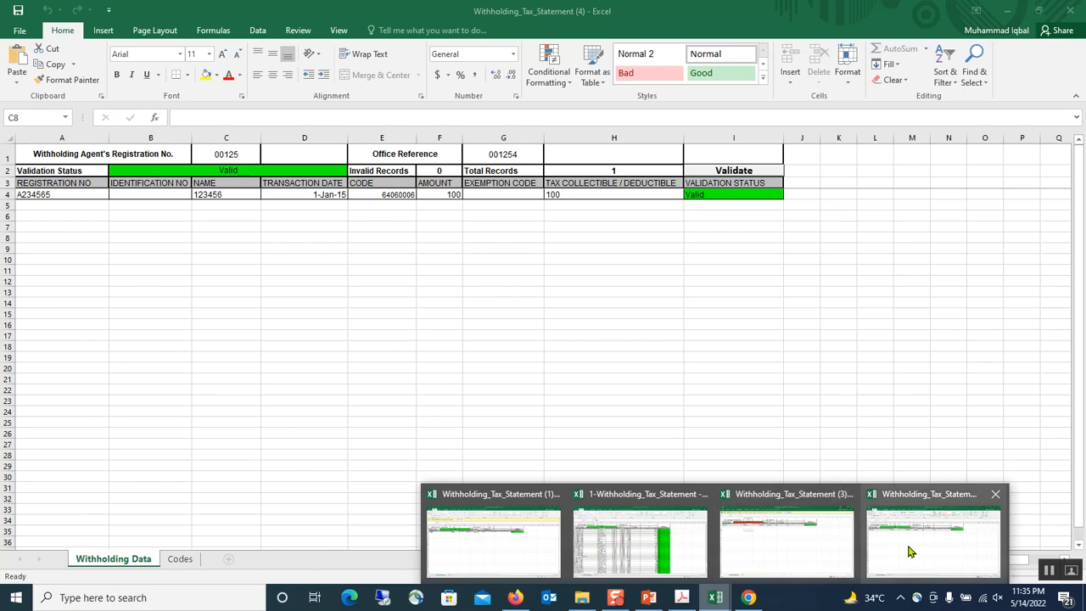
mouse_move(768, 550)
mouse_move(693, 541)
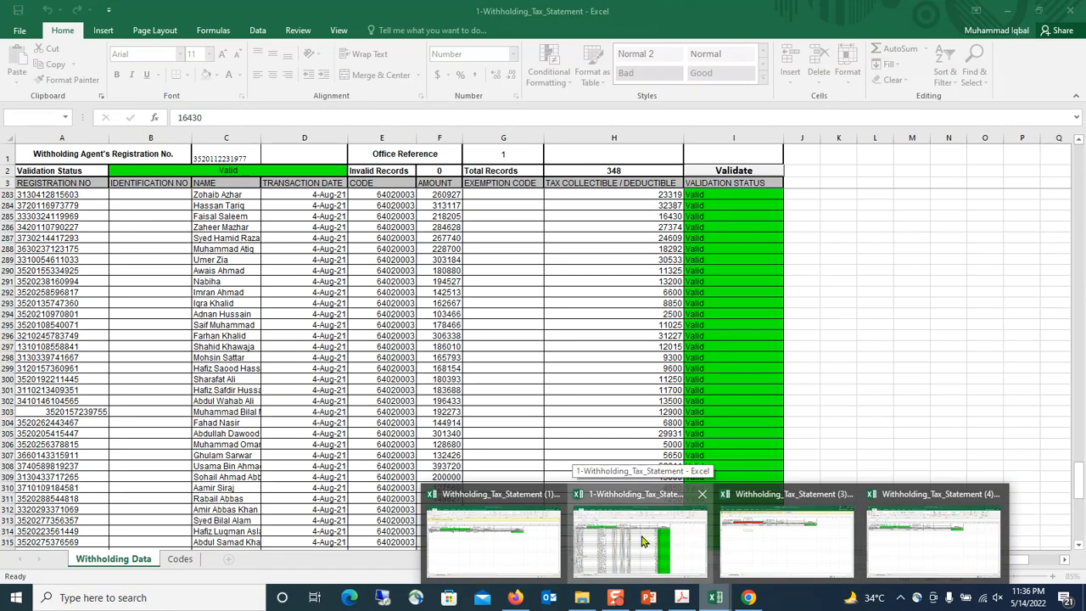
left_click(702, 544)
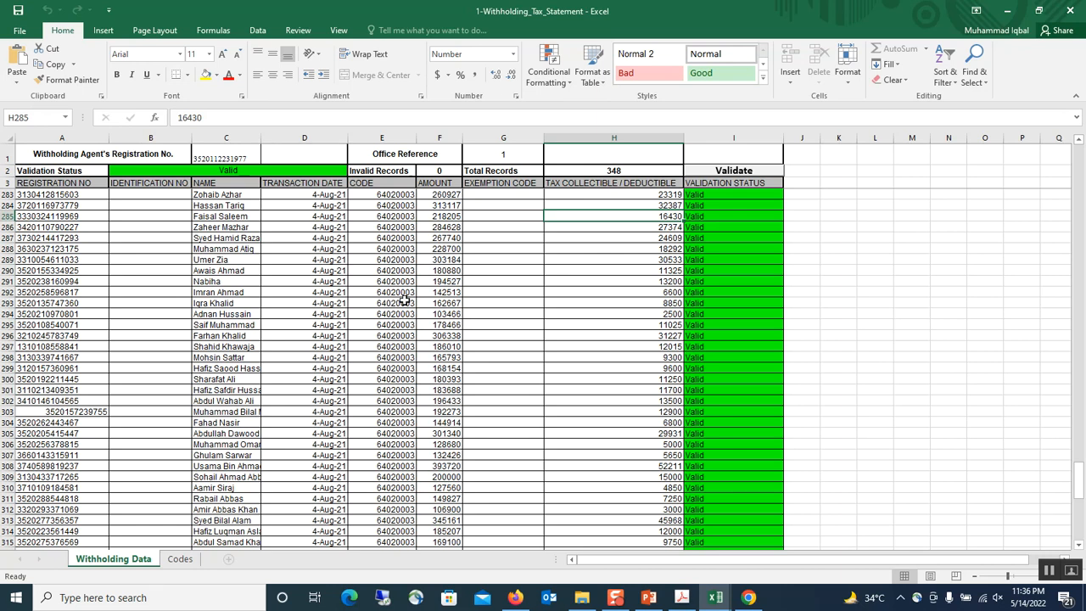
left_click(28, 215)
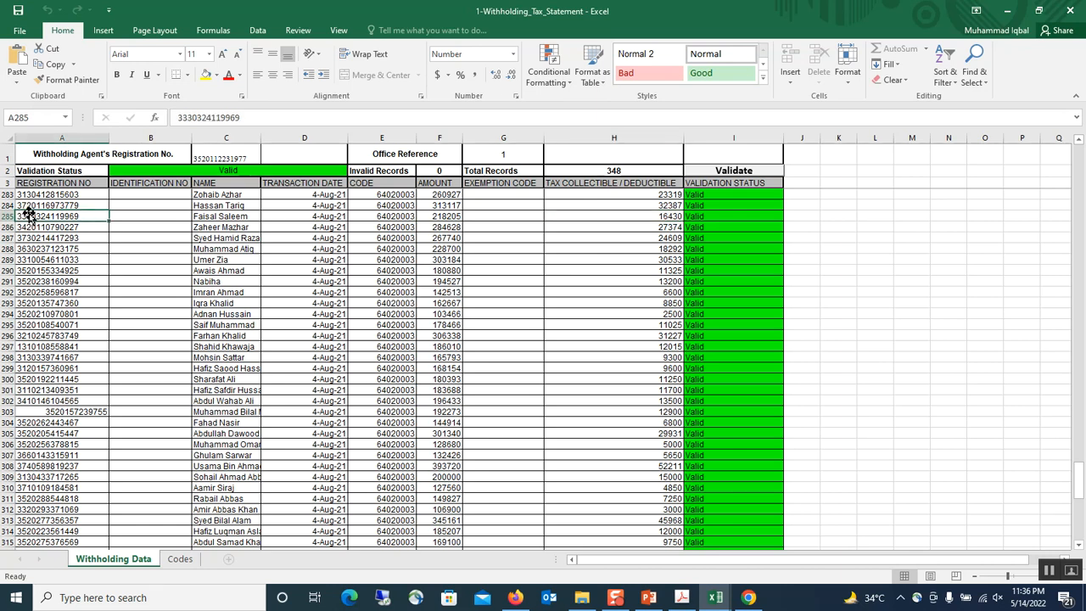
left_click(228, 217)
left_click(316, 217)
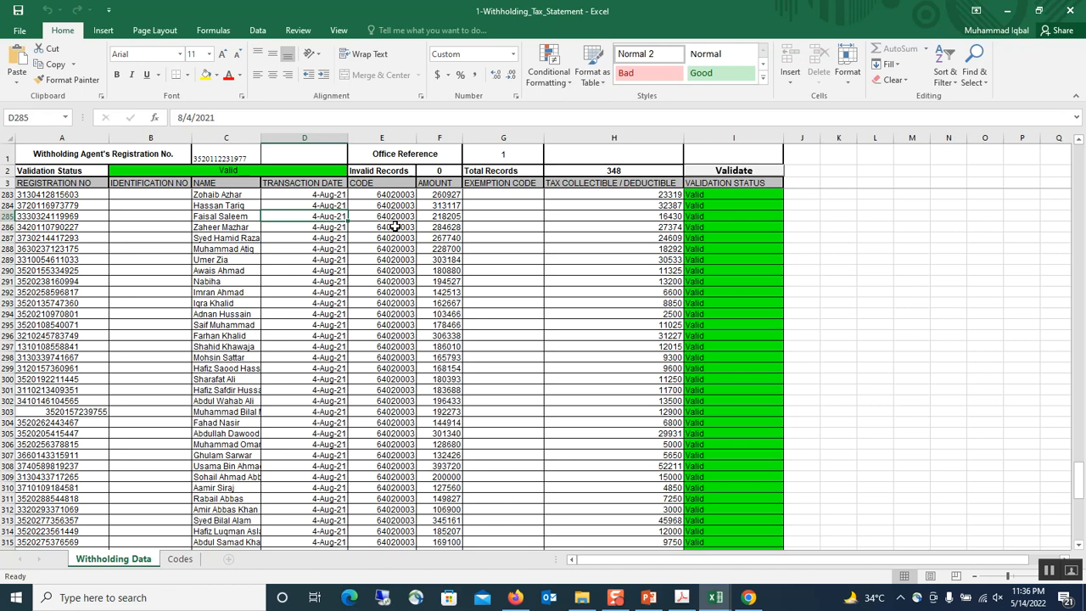
left_click(441, 216)
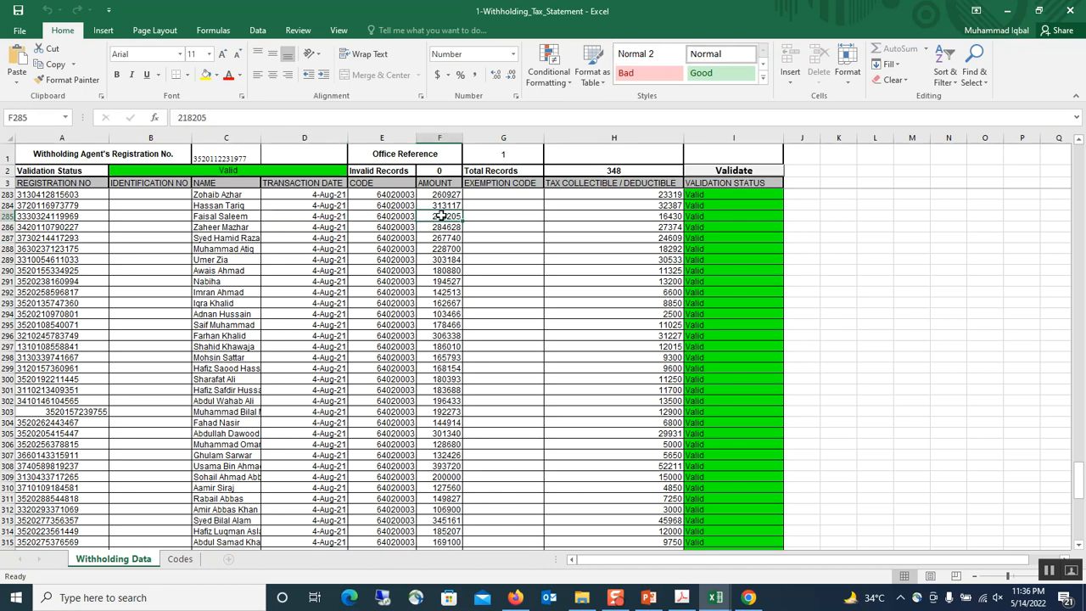
left_click(645, 235)
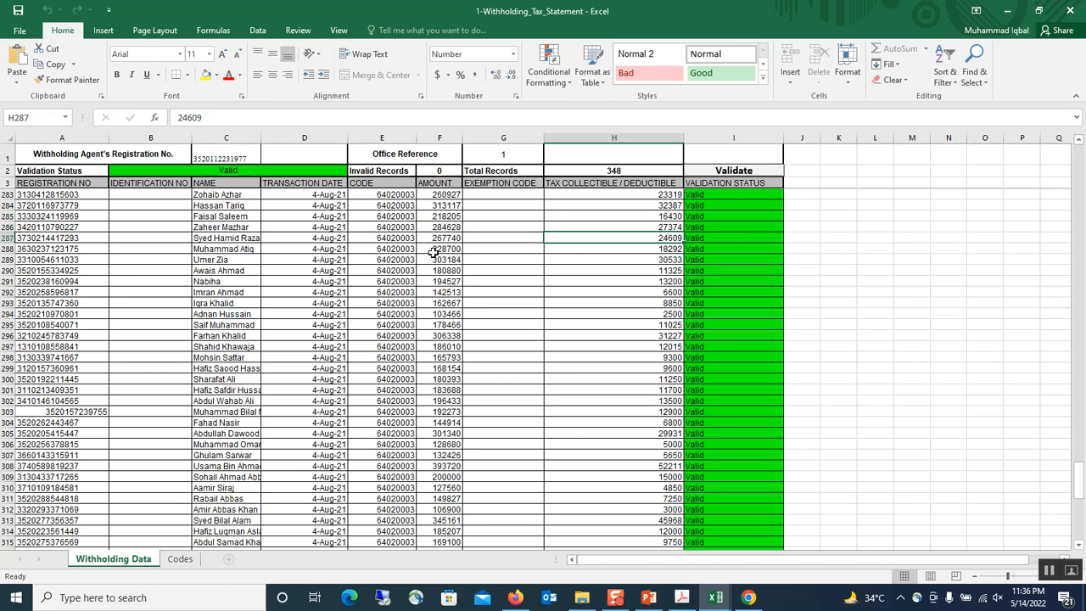
- Switch to the FBR Iris statement in Chrome and import 1-Withholding_Tax_Statement into the Withholding Tax list
left_click(334, 259)
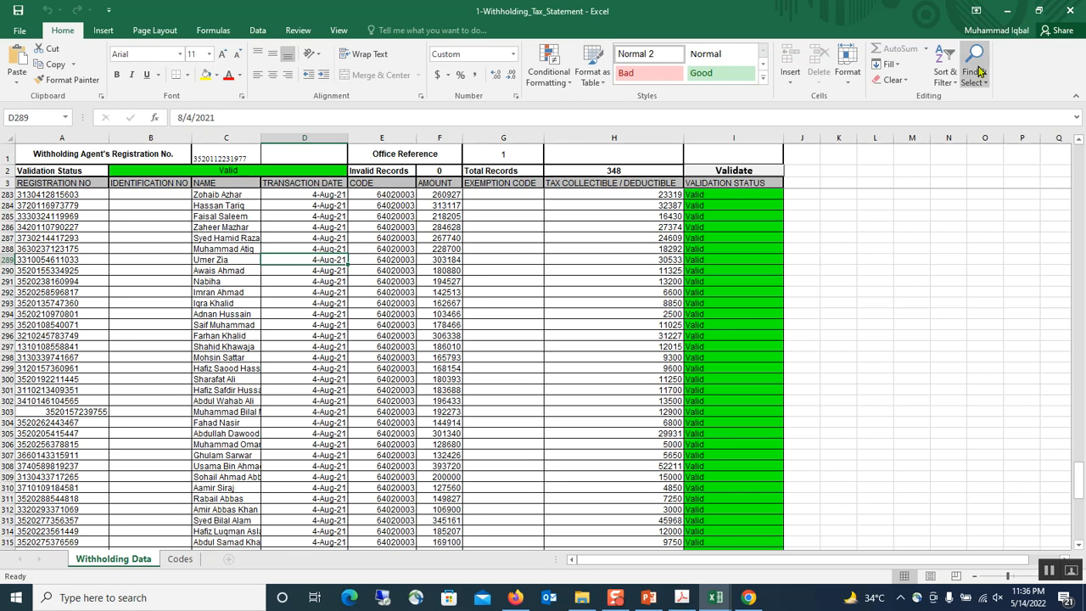
left_click(1011, 10)
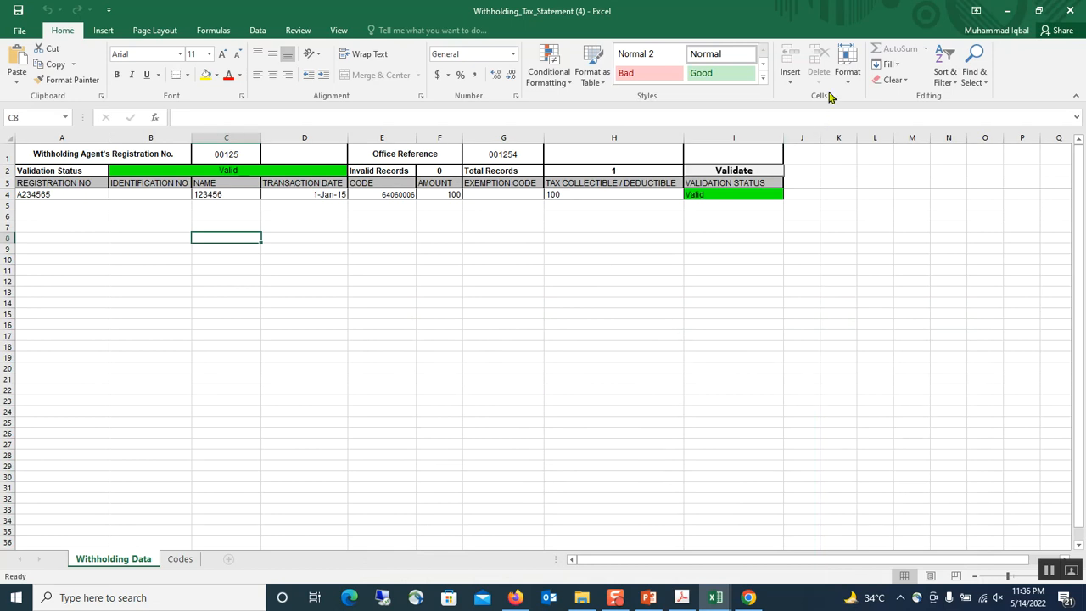
left_click(1007, 10)
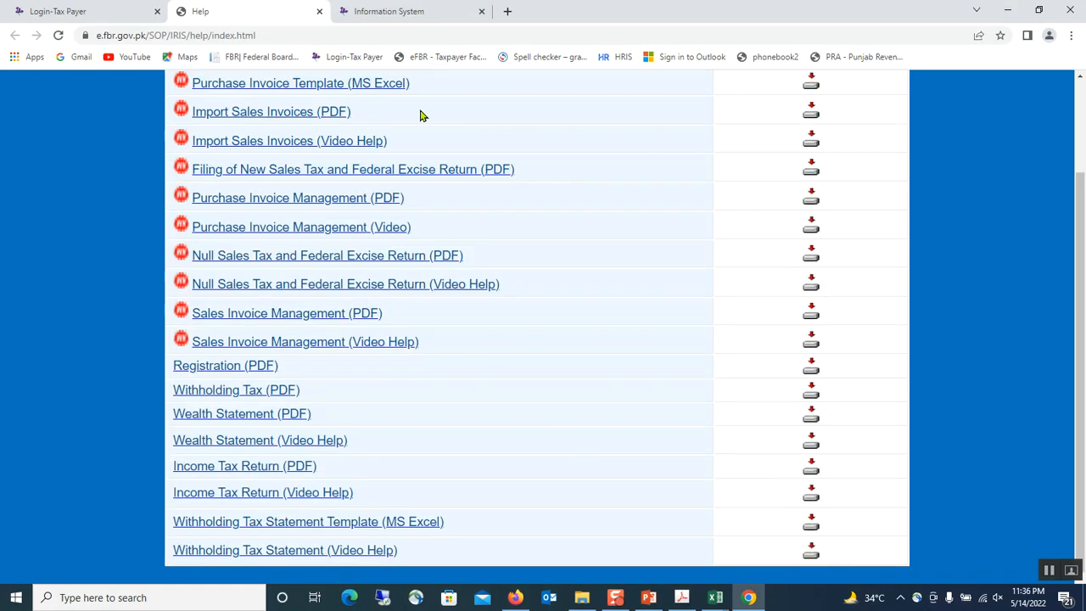
left_click(414, 13)
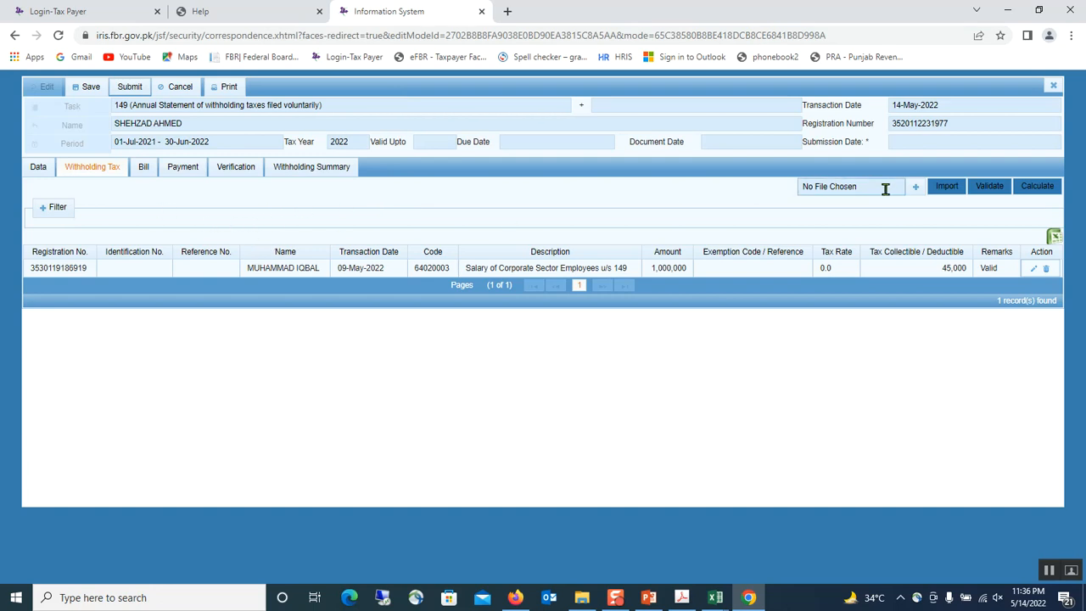
left_click(917, 189)
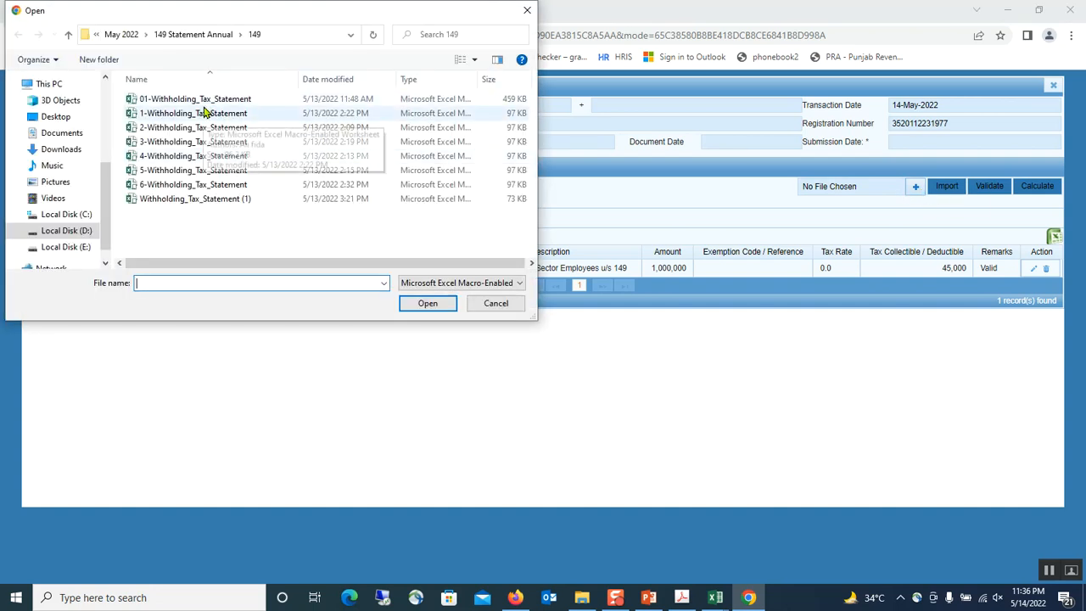
left_click(209, 114)
double_click(259, 113)
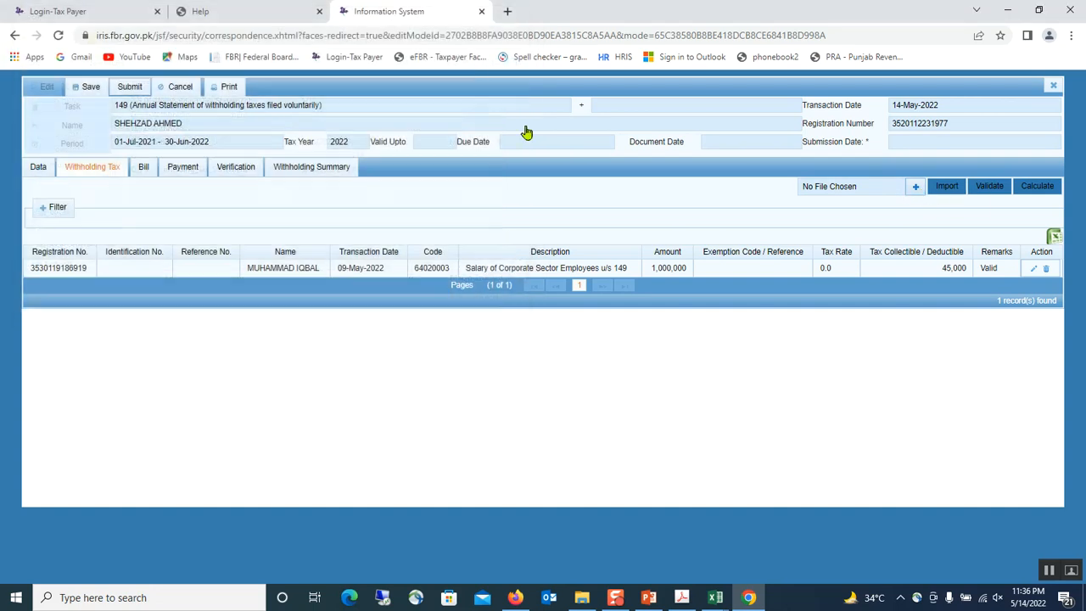
left_click(964, 189)
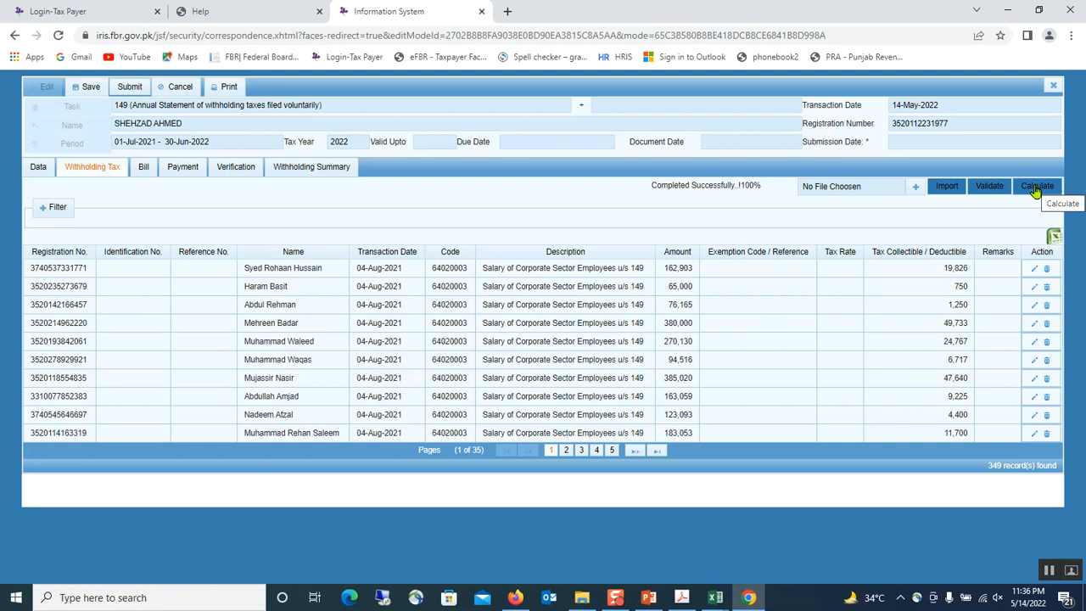
- Calculate the imported records, check the Withholding Summary, and recalculate and validate the statement's Data section
left_click(1035, 189)
left_click(340, 166)
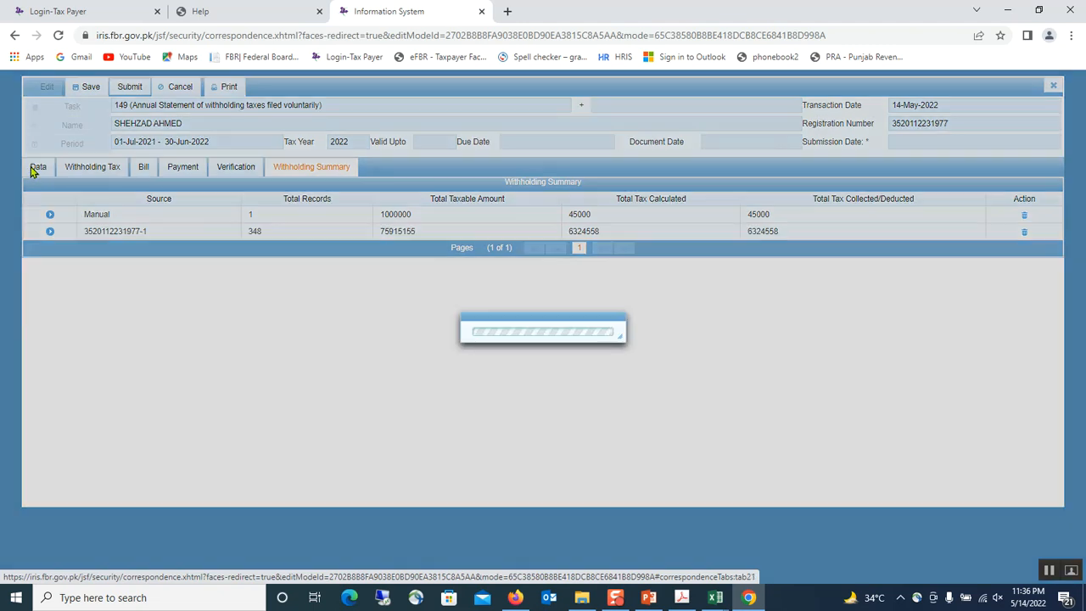
left_click(36, 169)
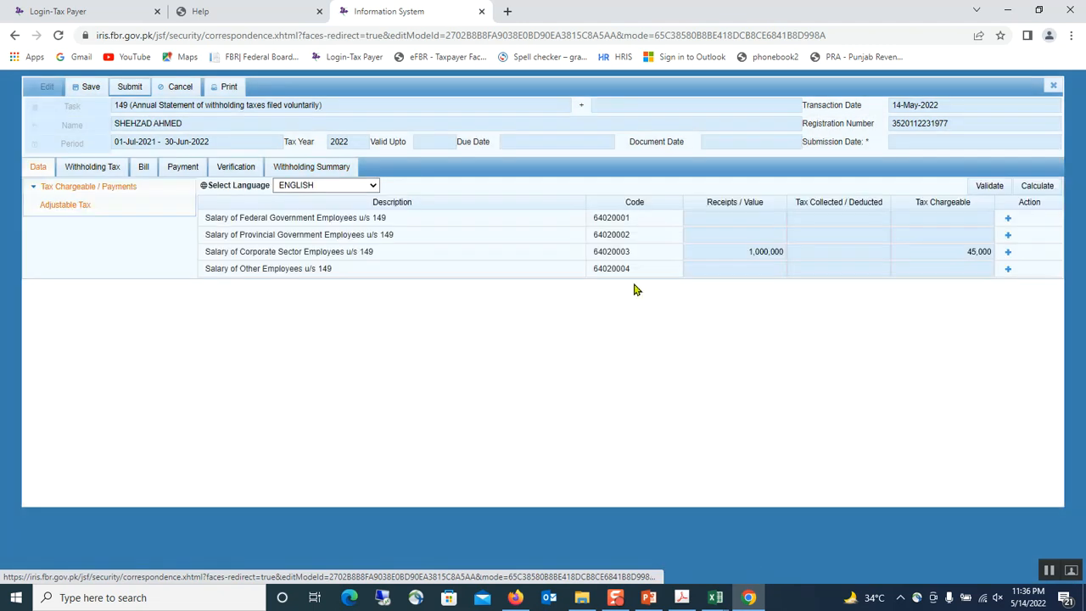
left_click(1038, 186)
left_click(998, 187)
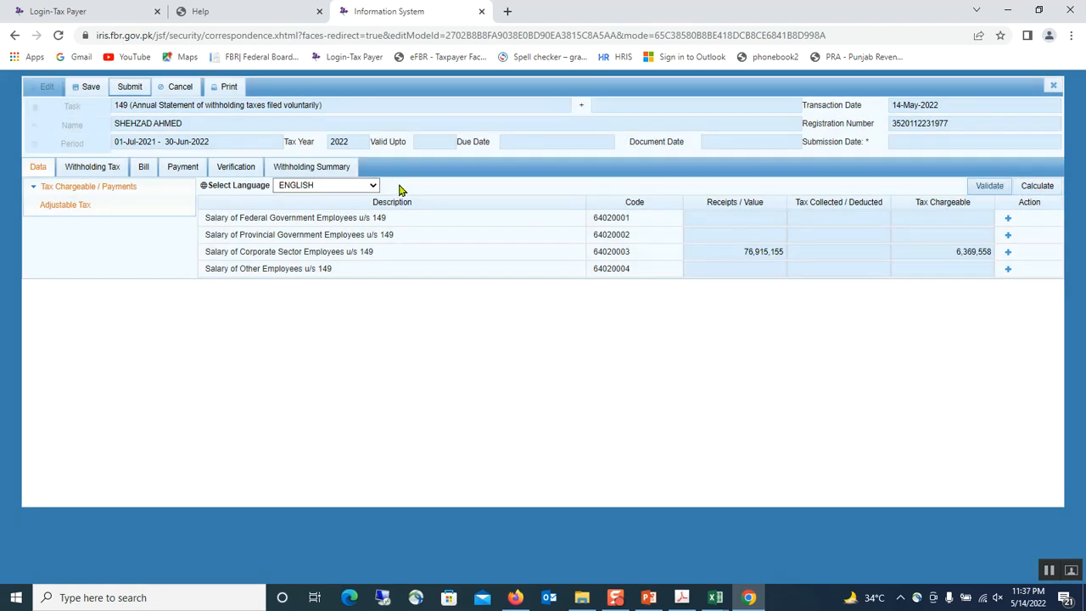
- Open the Withholding Tax list and examine the tax deductible column of the 1-Withholding_Tax_Statement workbook in Excel, returning to Iris
left_click(107, 166)
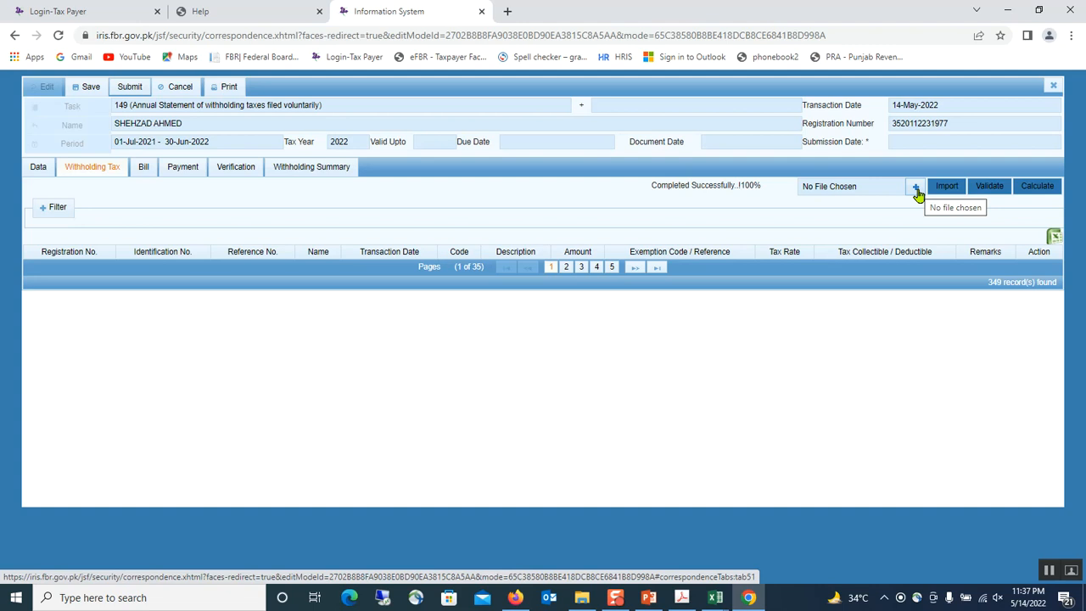
left_click(716, 597)
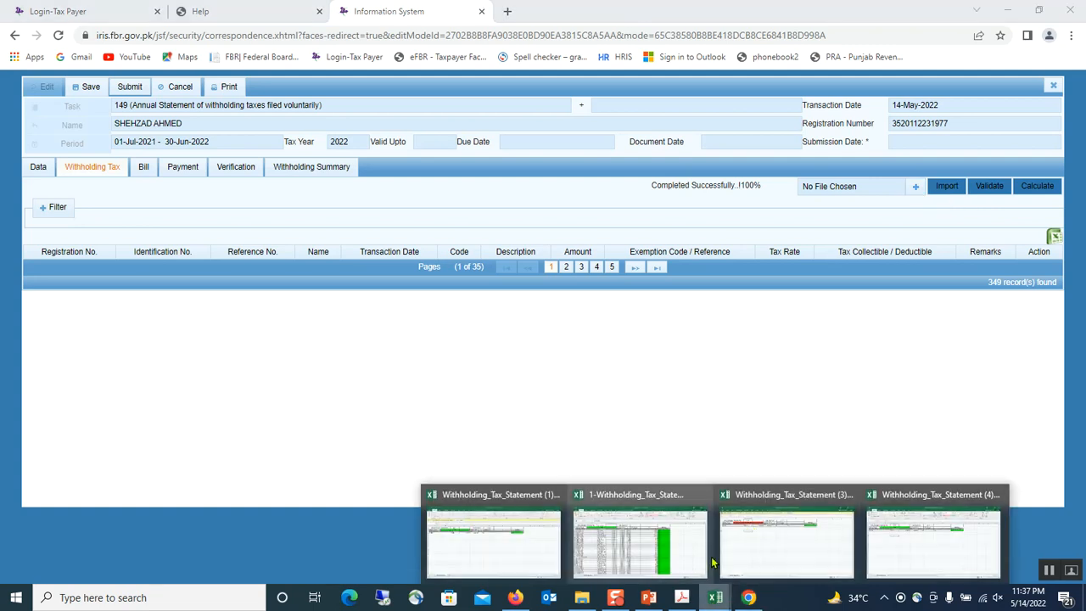
left_click(683, 543)
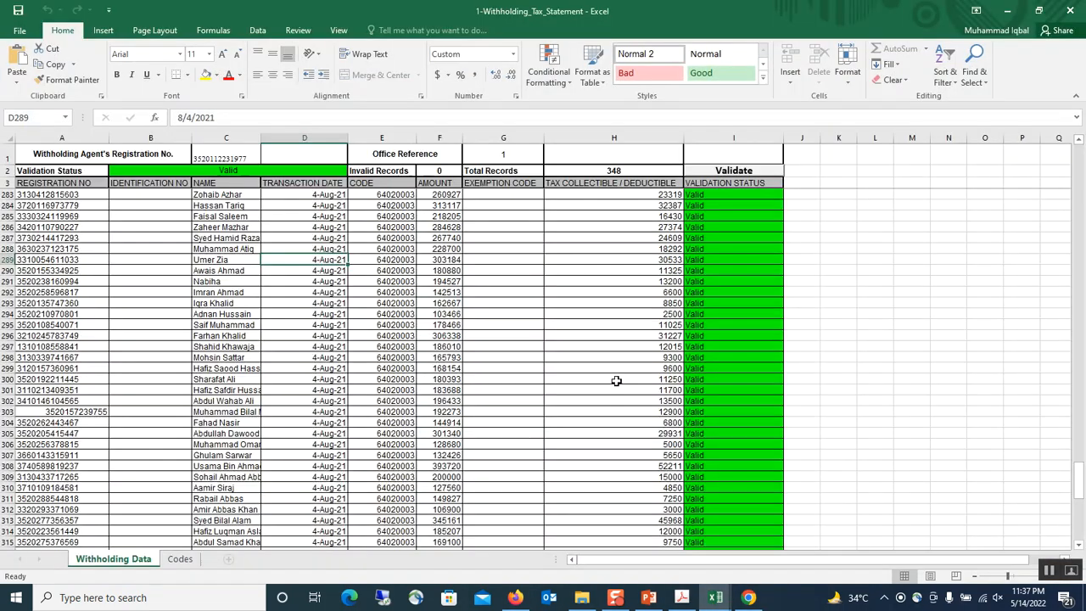
left_click(625, 333)
left_click(637, 294)
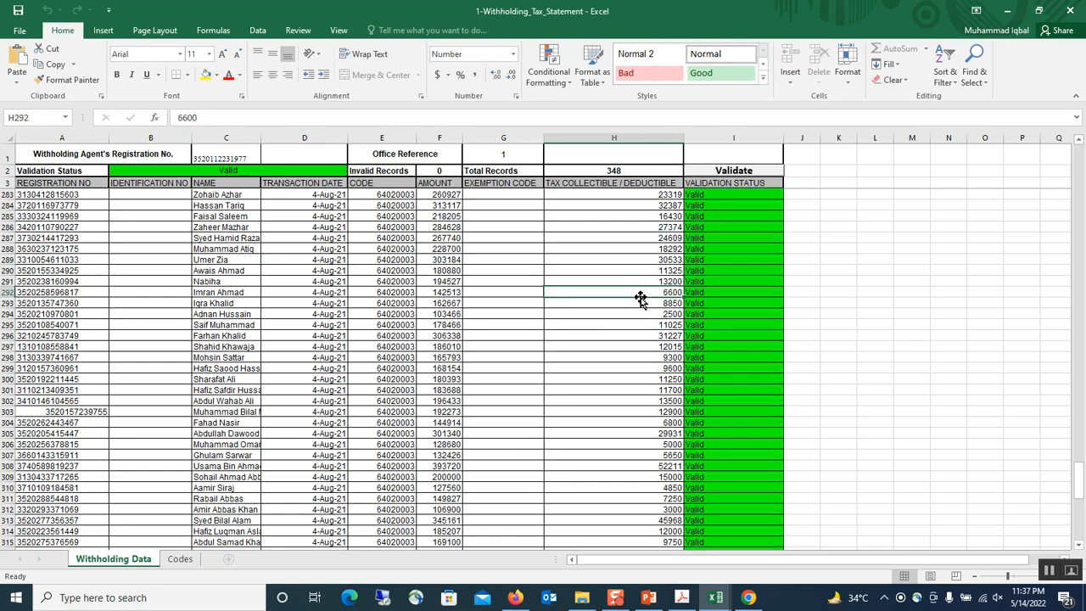
left_click(750, 594)
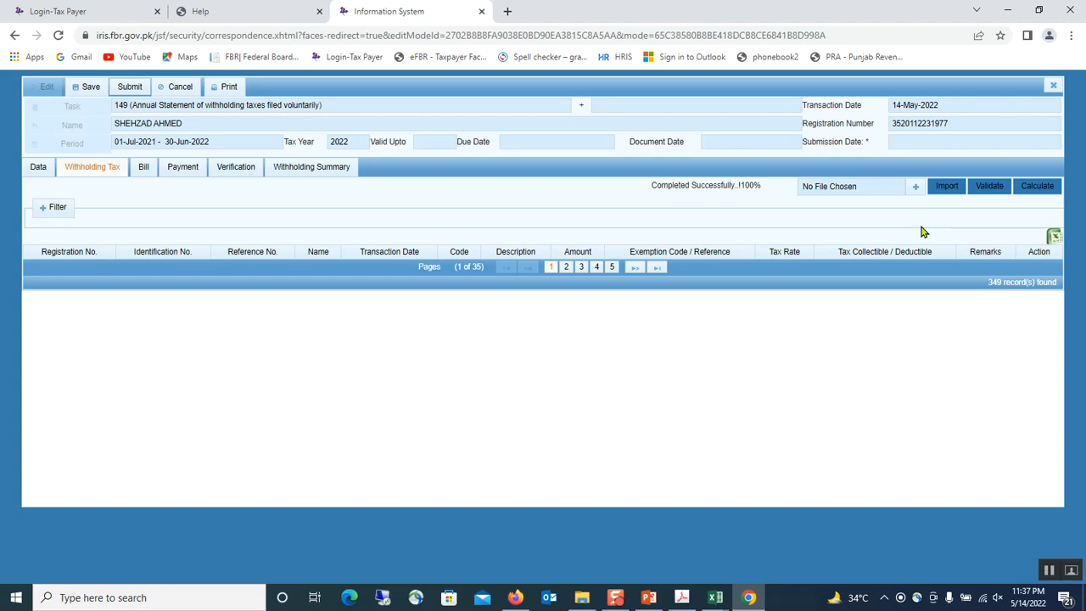
- Import 2-Withholding_Tax_Statement into the Withholding Tax list and calculate the records
left_click(916, 187)
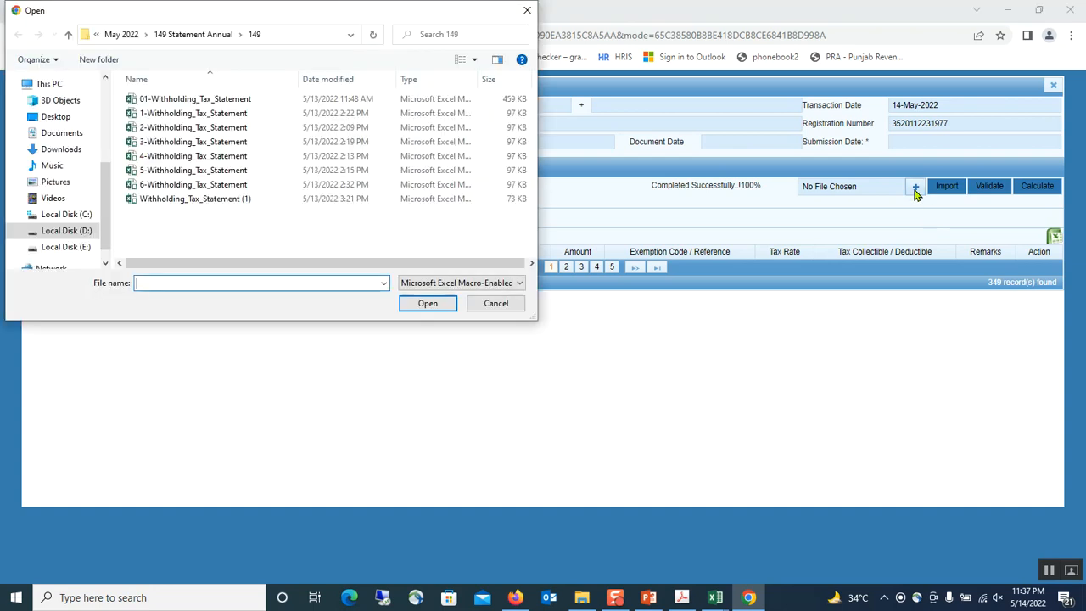
left_click(172, 128)
double_click(172, 128)
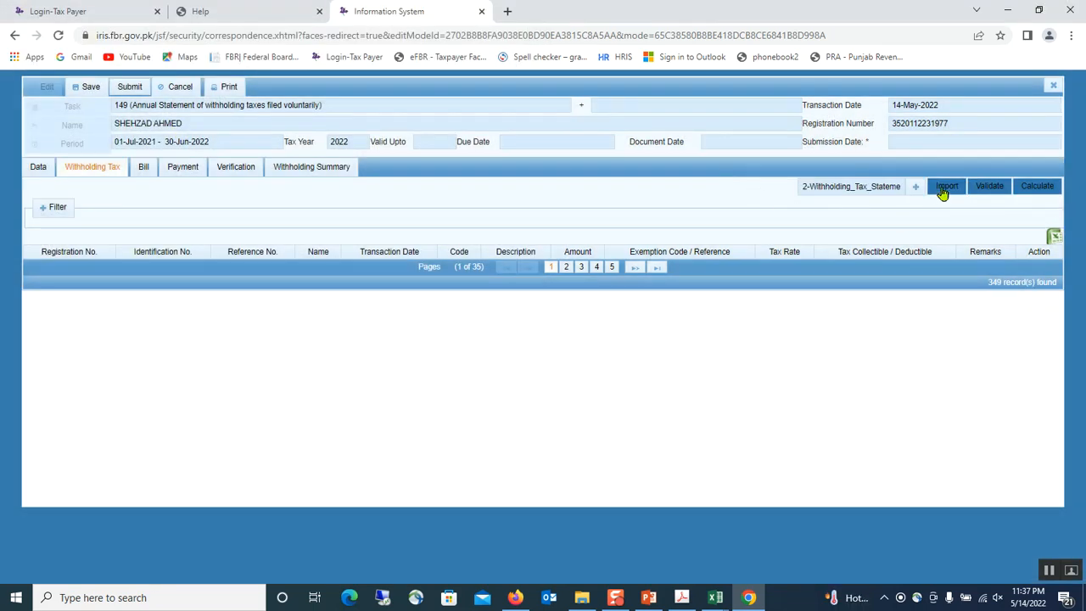
left_click(944, 192)
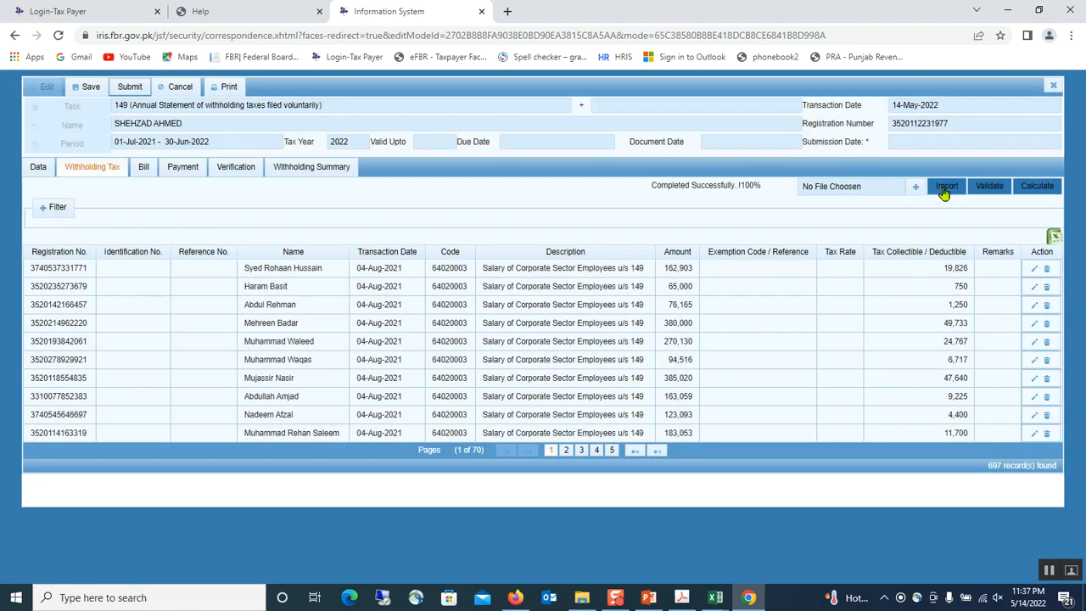
left_click(1036, 188)
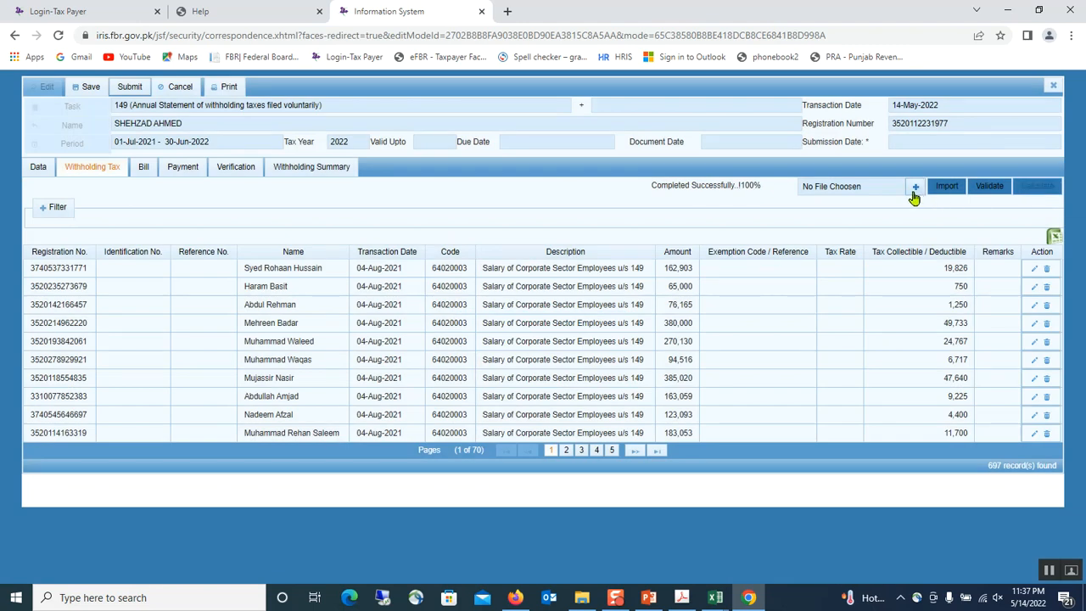
- Import 3-Withholding_Tax_Statement into the Withholding Tax list and calculate the records
left_click(915, 189)
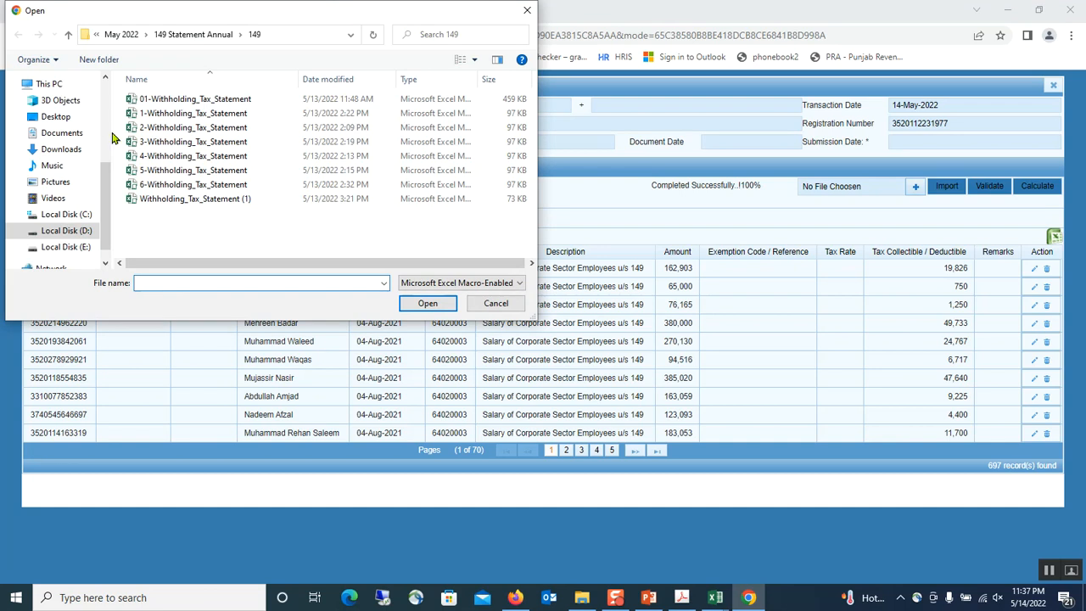
left_click(146, 144)
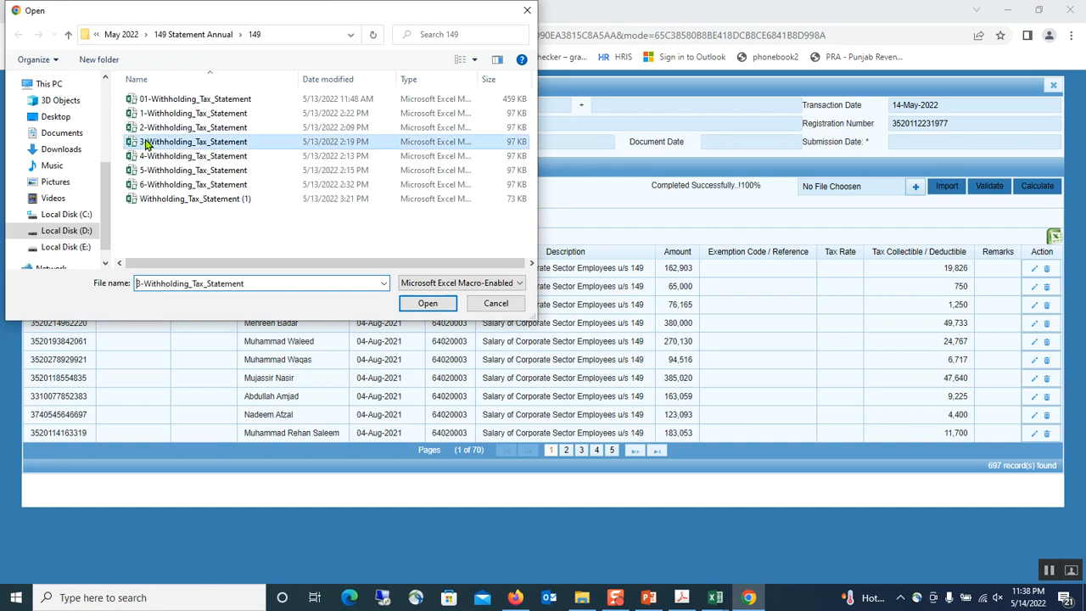
double_click(146, 144)
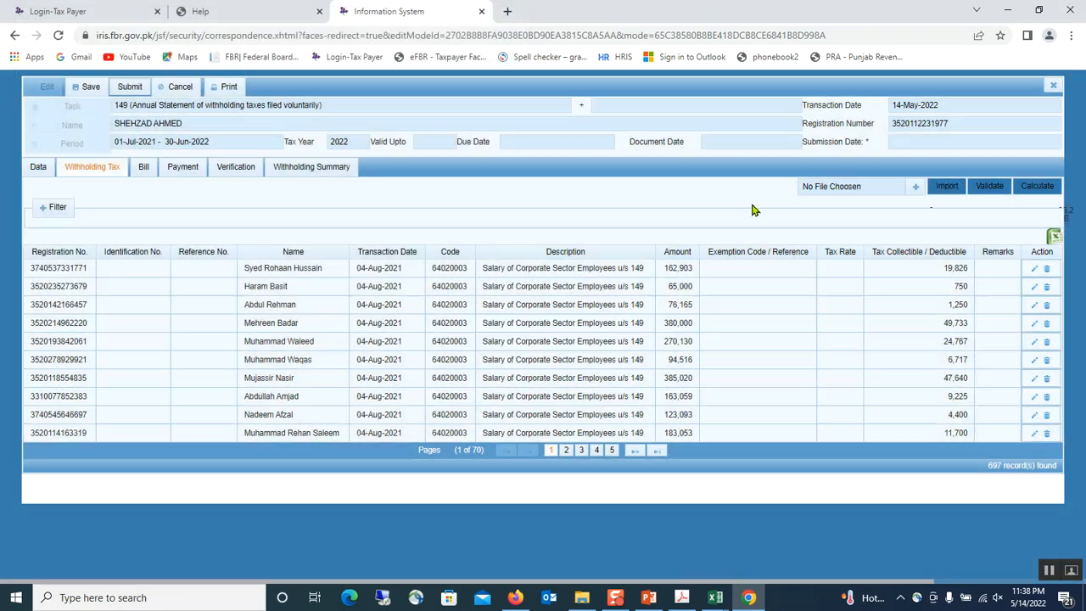
left_click(952, 191)
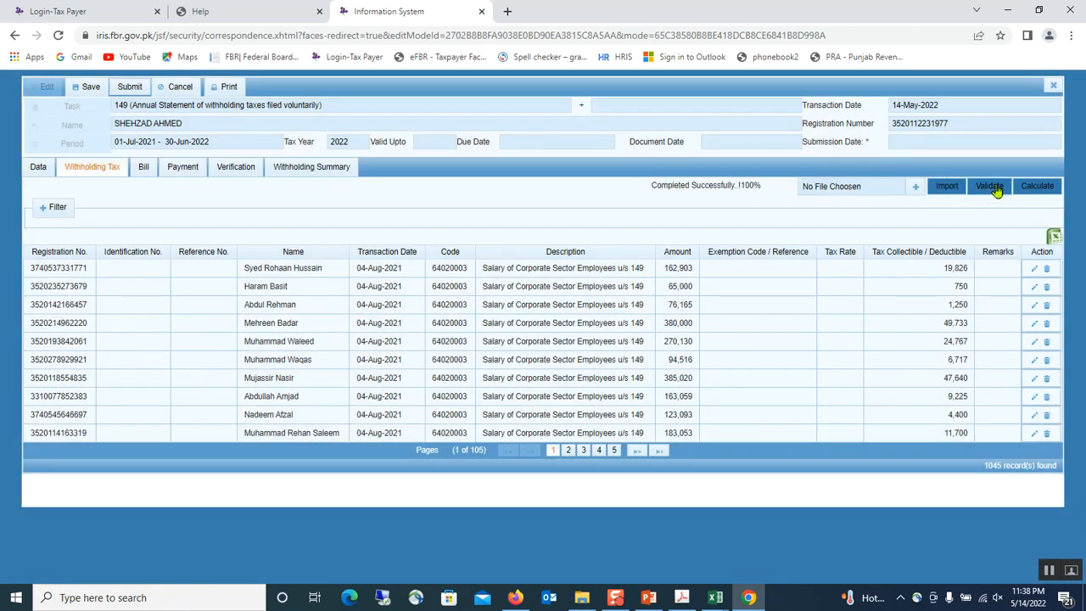
left_click(1034, 188)
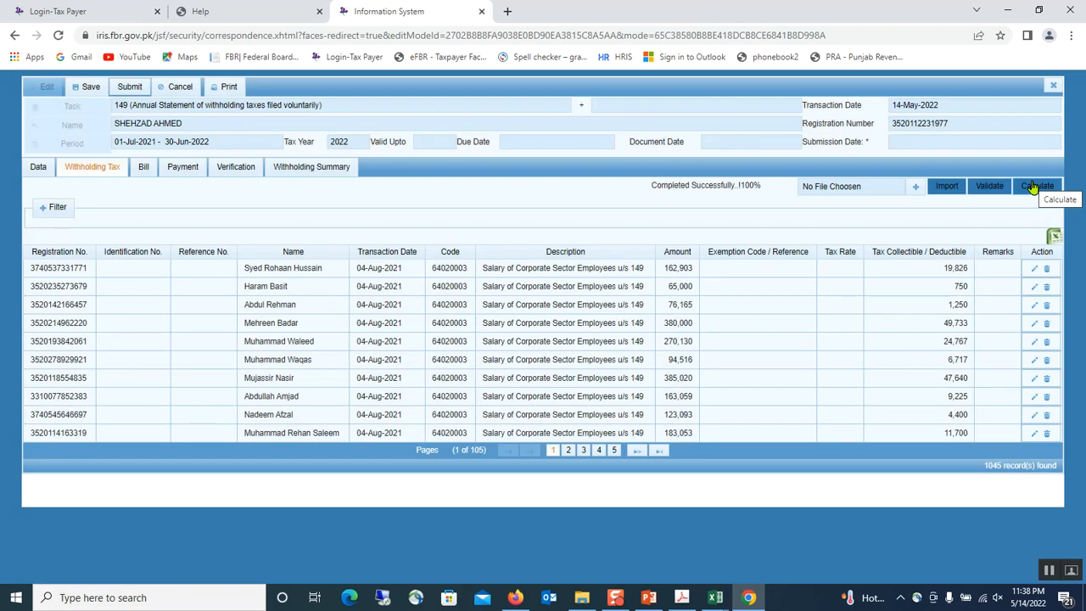
- Delete the imported withholding batch whose source ends in -4 from the Withholding Summary
left_click(290, 170)
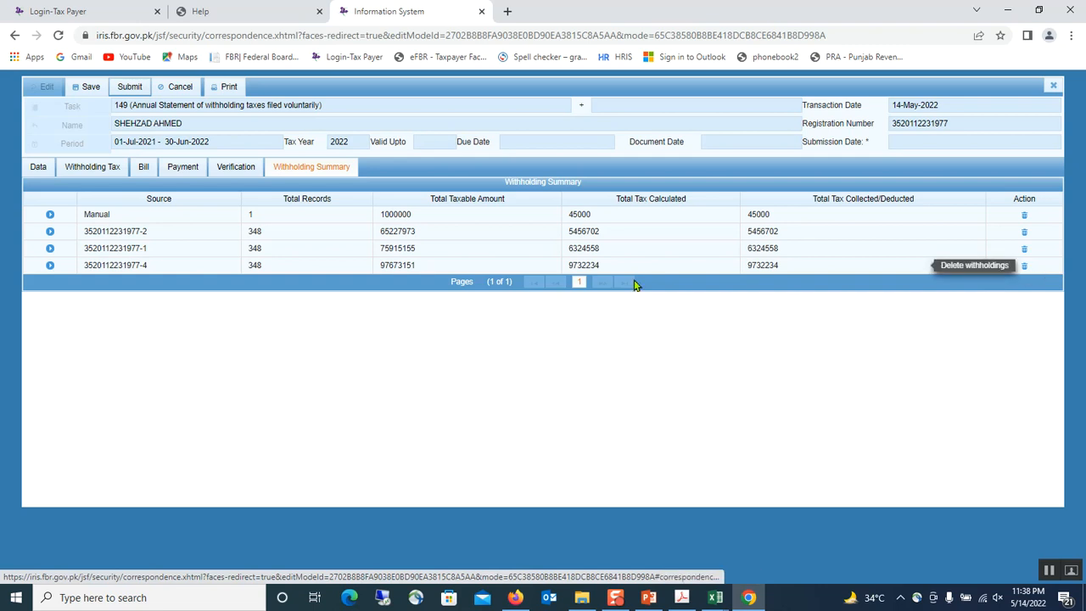
left_click(1025, 267)
left_click(475, 347)
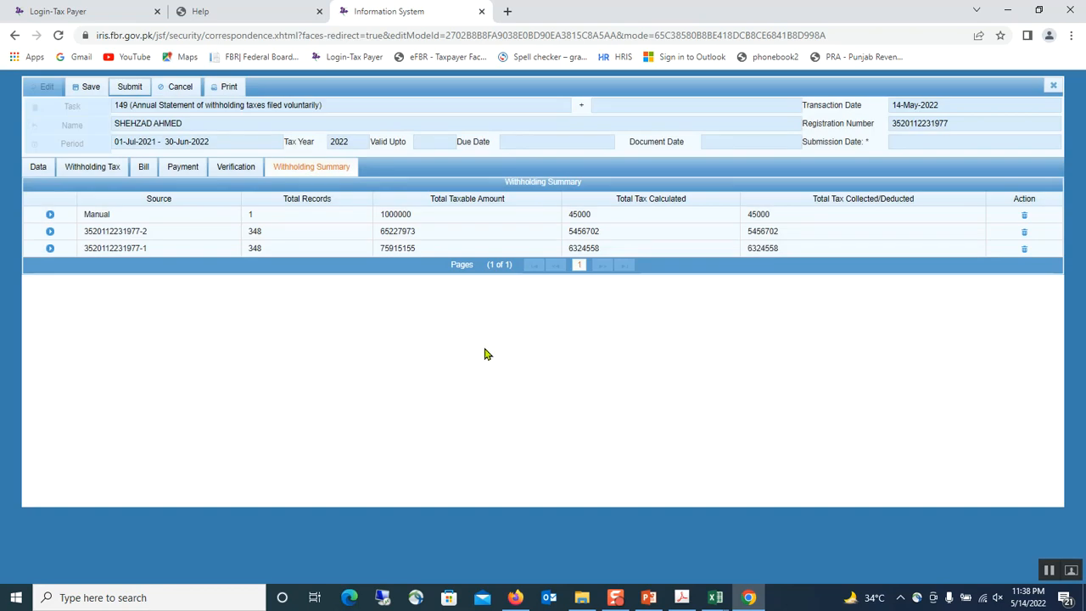
- Import 4-Withholding_Tax_Statement into the Withholding Tax list, calculate it, and check its batch in the Withholding Summary
left_click(82, 167)
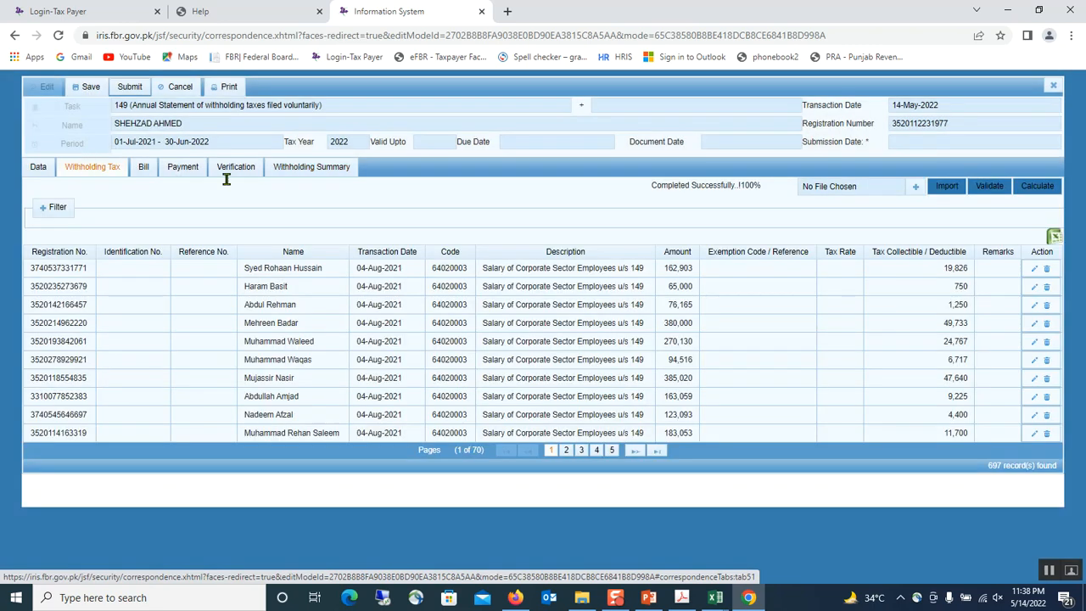
left_click(917, 187)
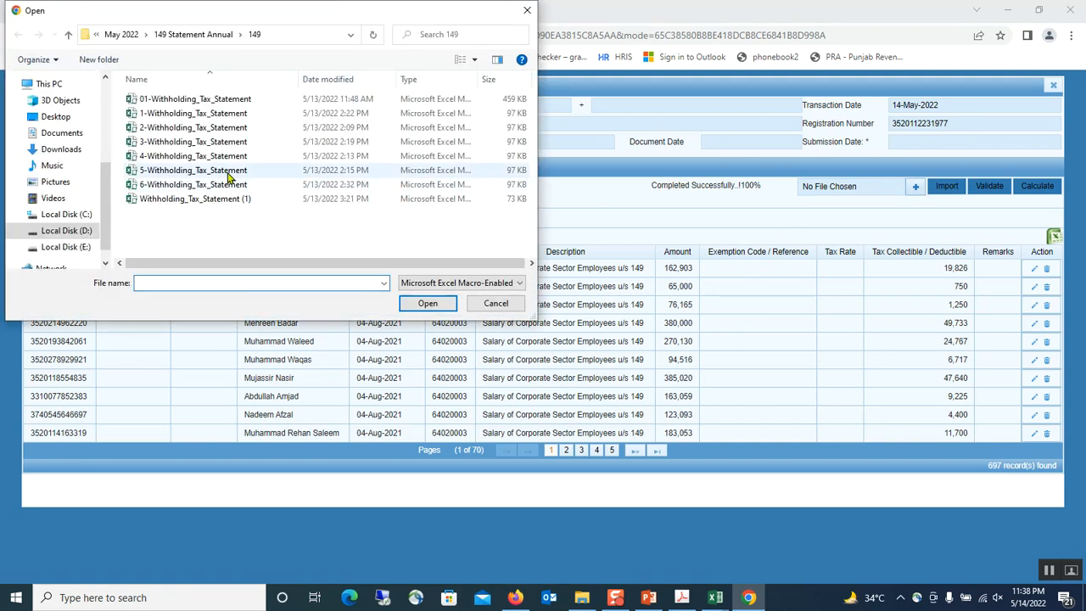
double_click(165, 158)
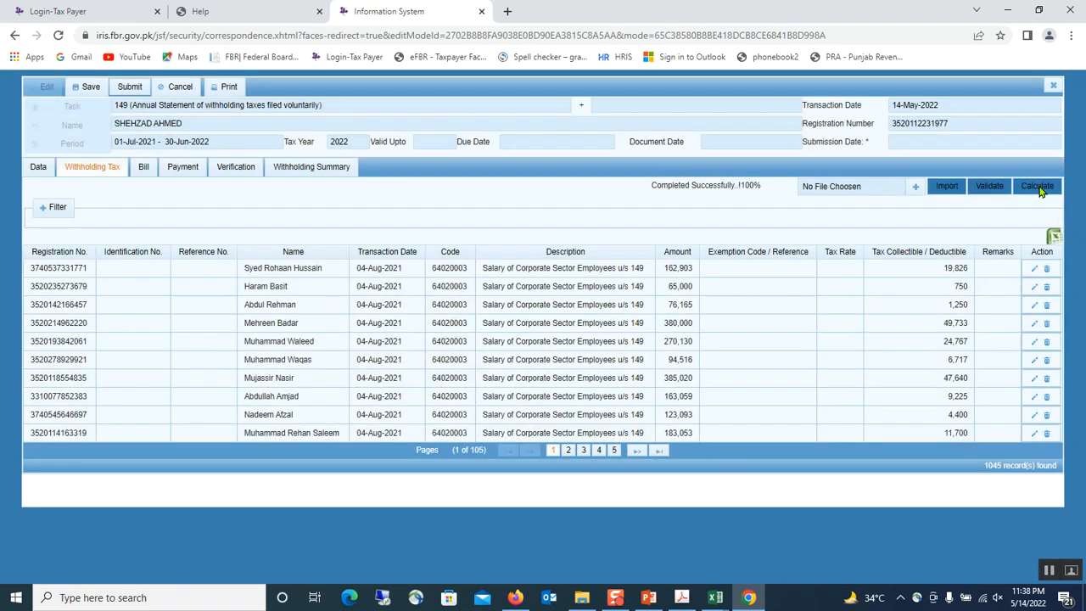
left_click(1039, 188)
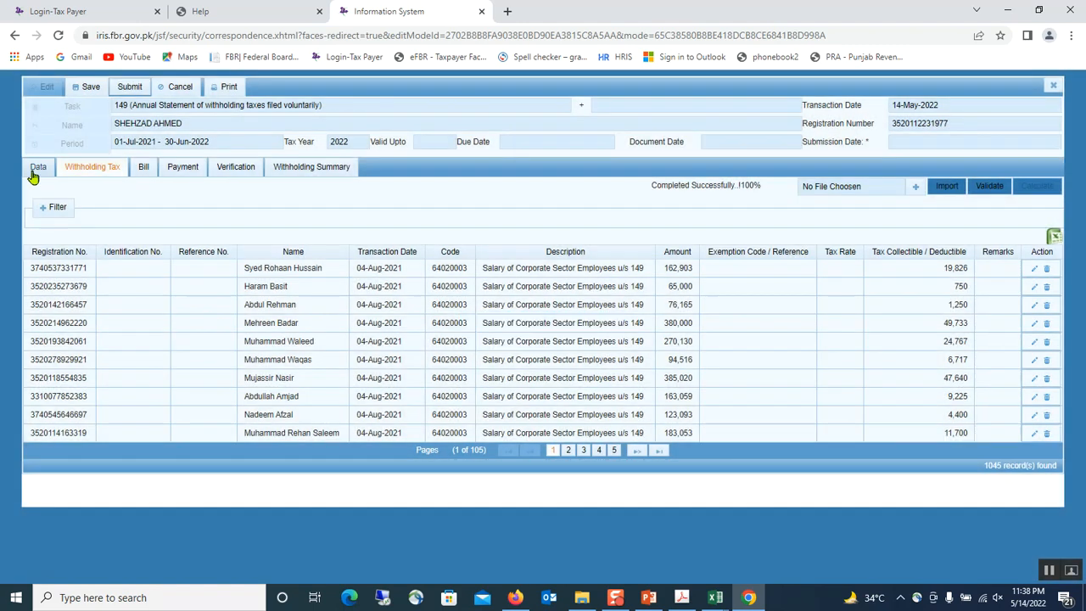
left_click(39, 168)
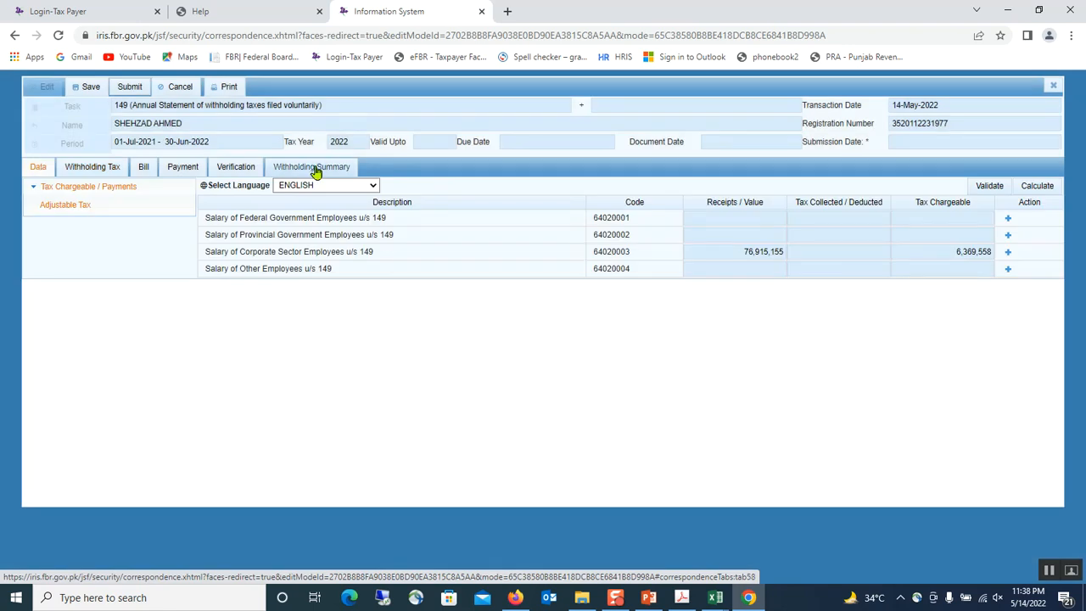
left_click(315, 169)
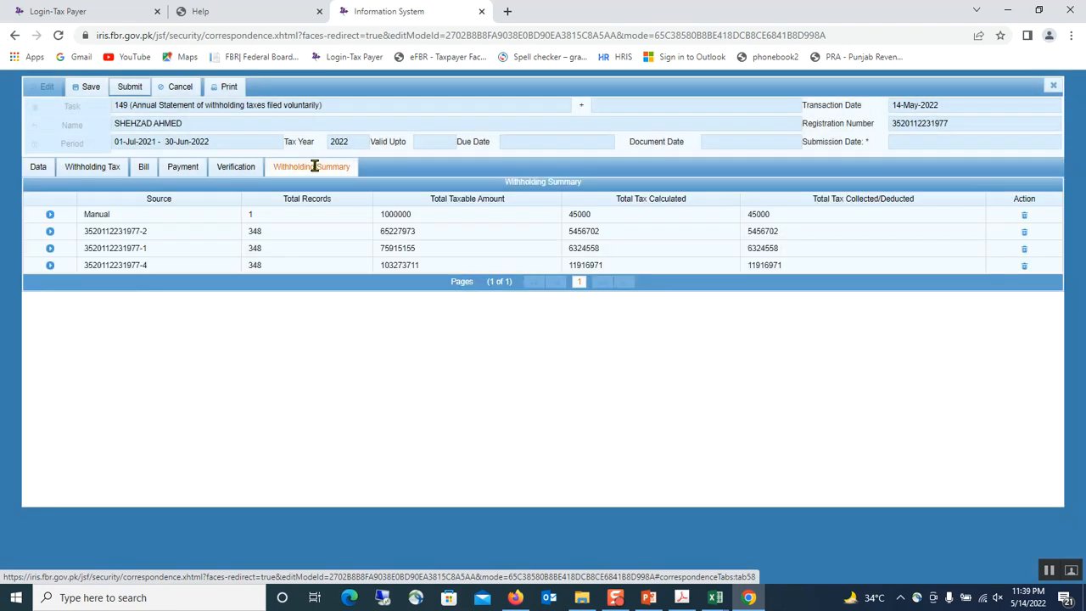
- Recalculate the statement's Data section with all imported batches and save the statement
left_click(38, 168)
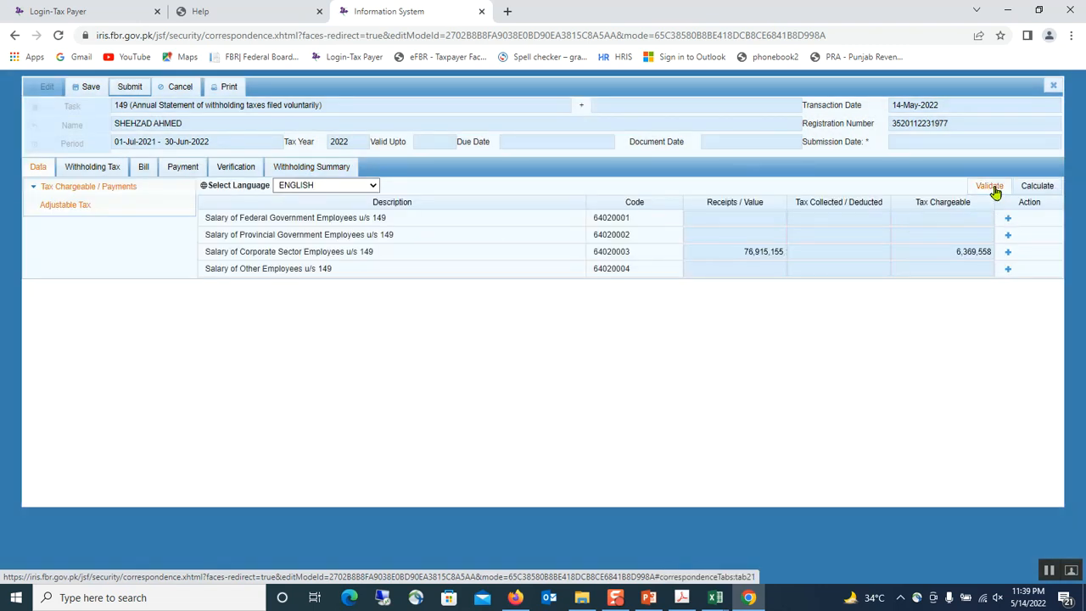
left_click(1036, 189)
left_click(1036, 188)
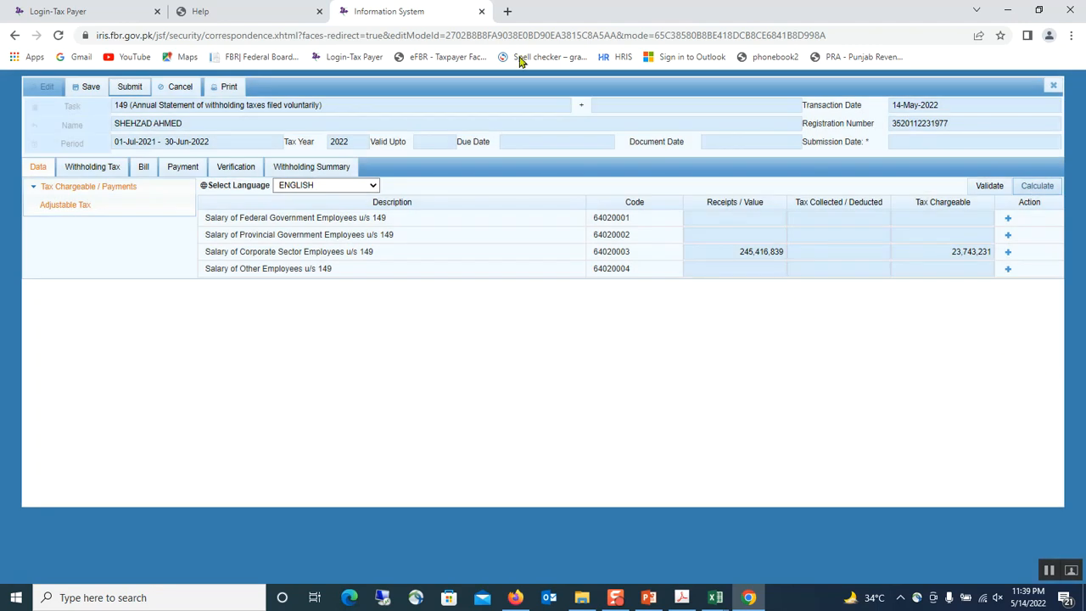
left_click(89, 88)
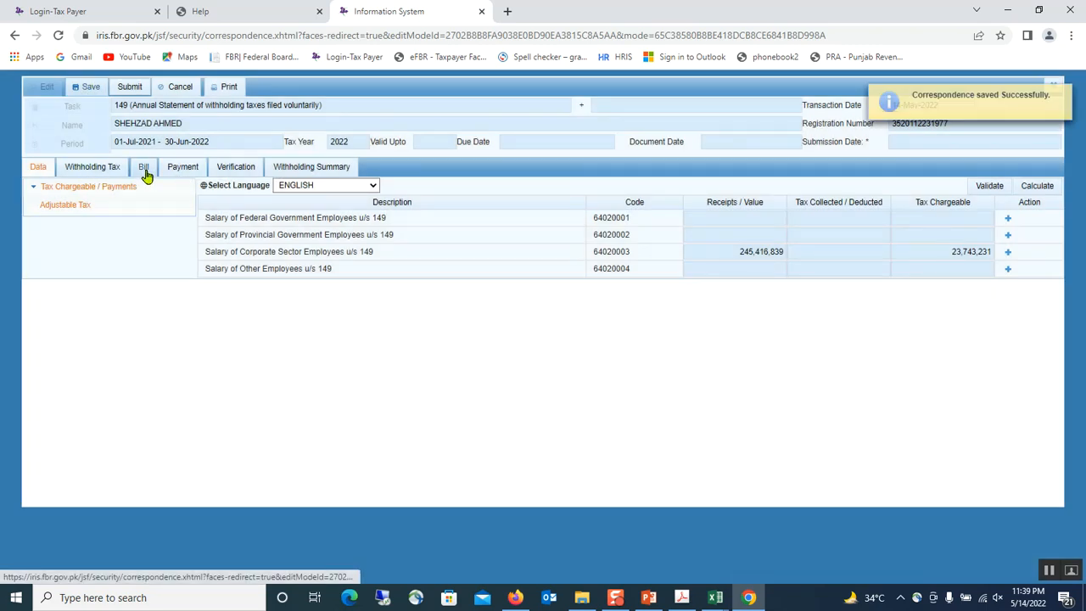
- Open the CPR payment search in the Payment section, close it without adding a payment, and save the statement from the Data section
left_click(183, 169)
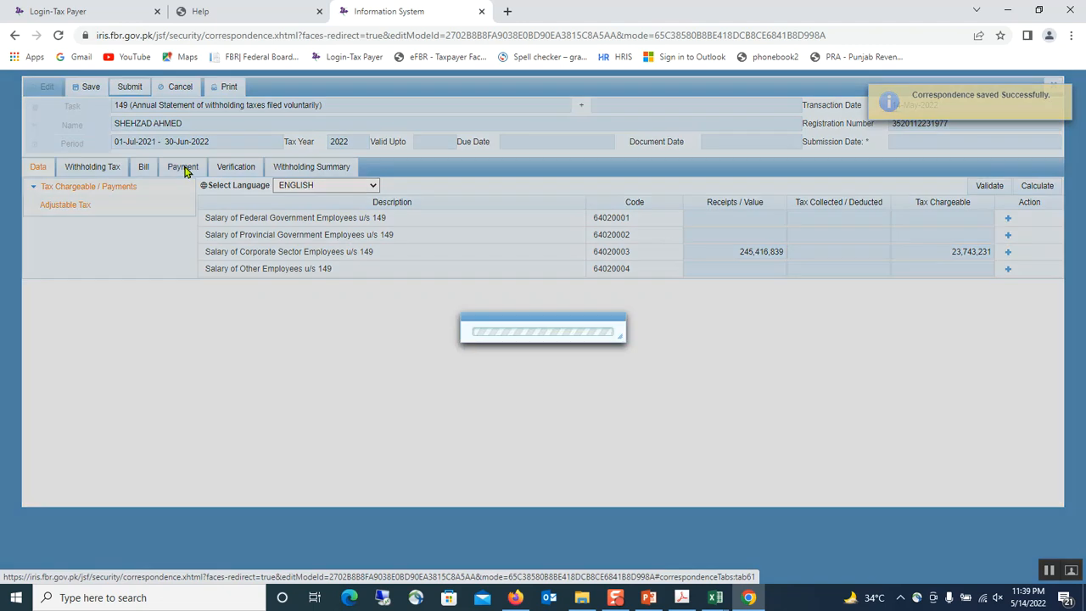
left_click(1020, 190)
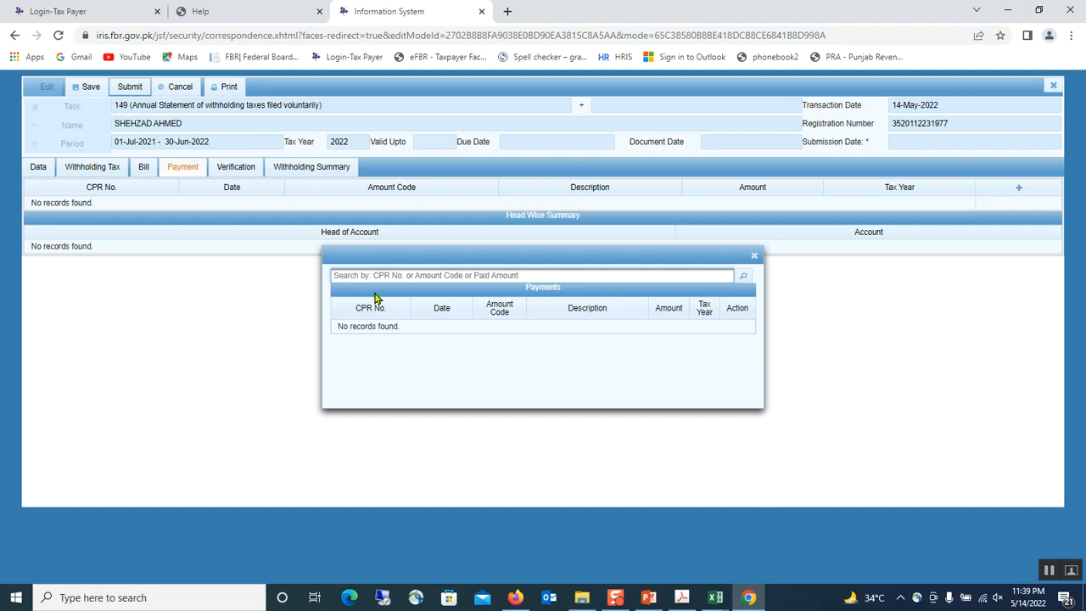
left_click(753, 257)
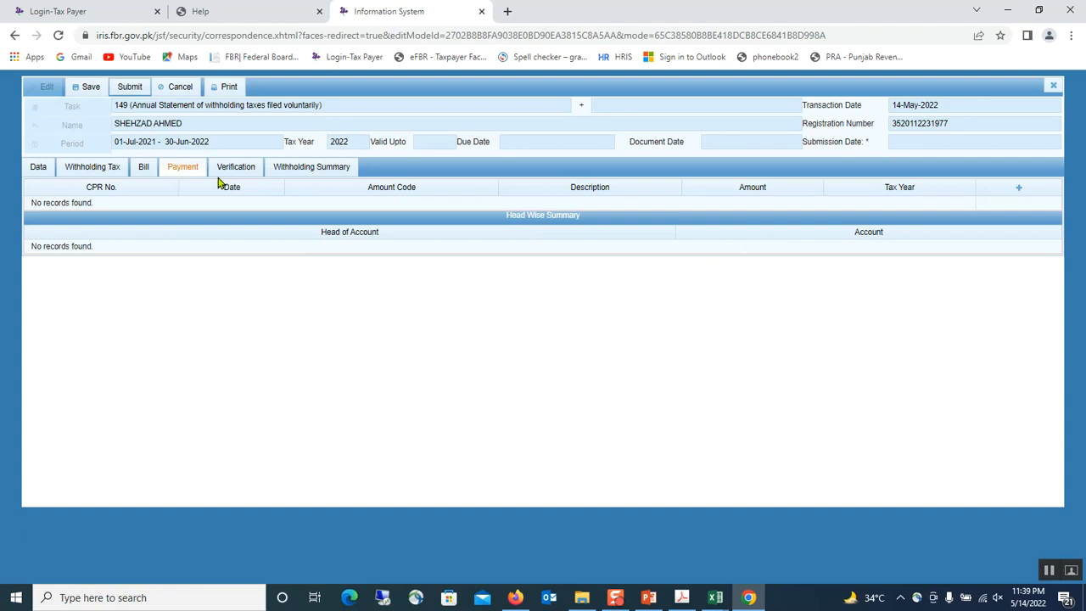
left_click(39, 174)
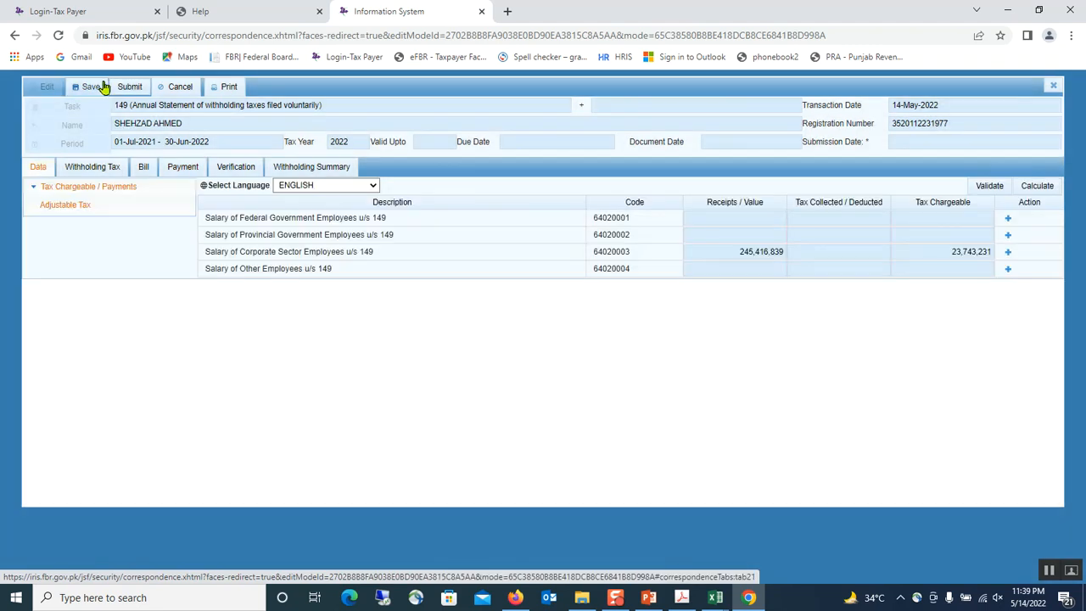
left_click(93, 89)
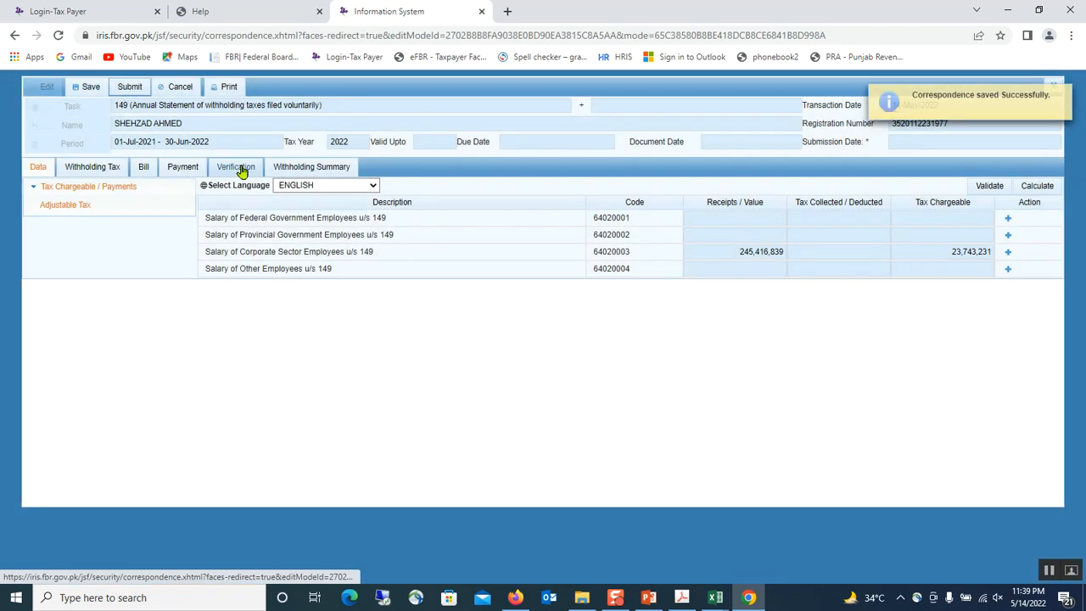
- Enter the PIN in the statement's Verification section, verify it, and decline the browser's offer to update the saved password
left_click(245, 168)
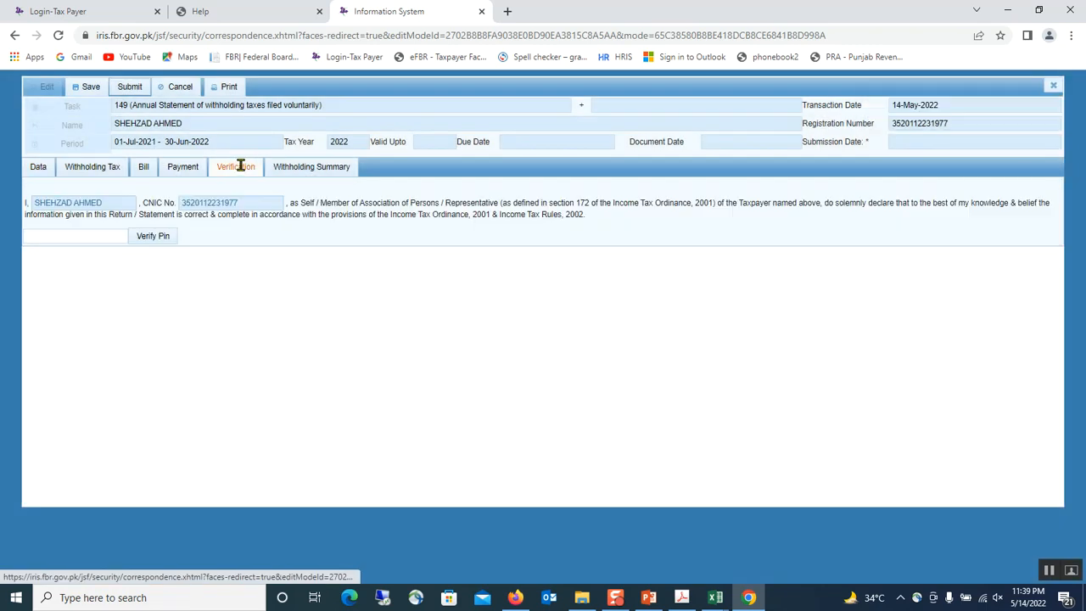
left_click(101, 238)
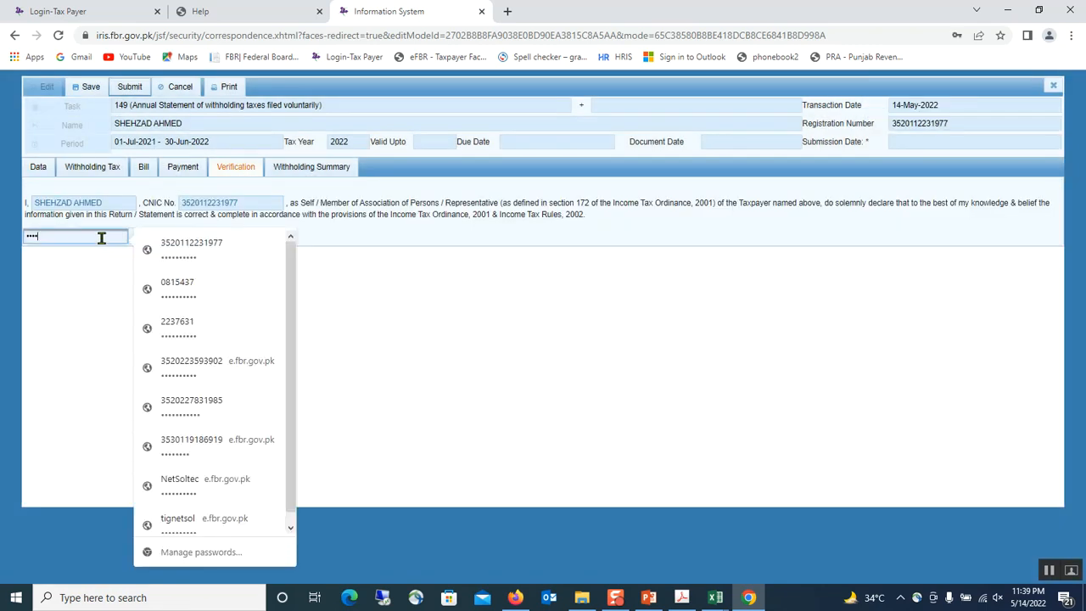
key("ctrl+a")
type("1")
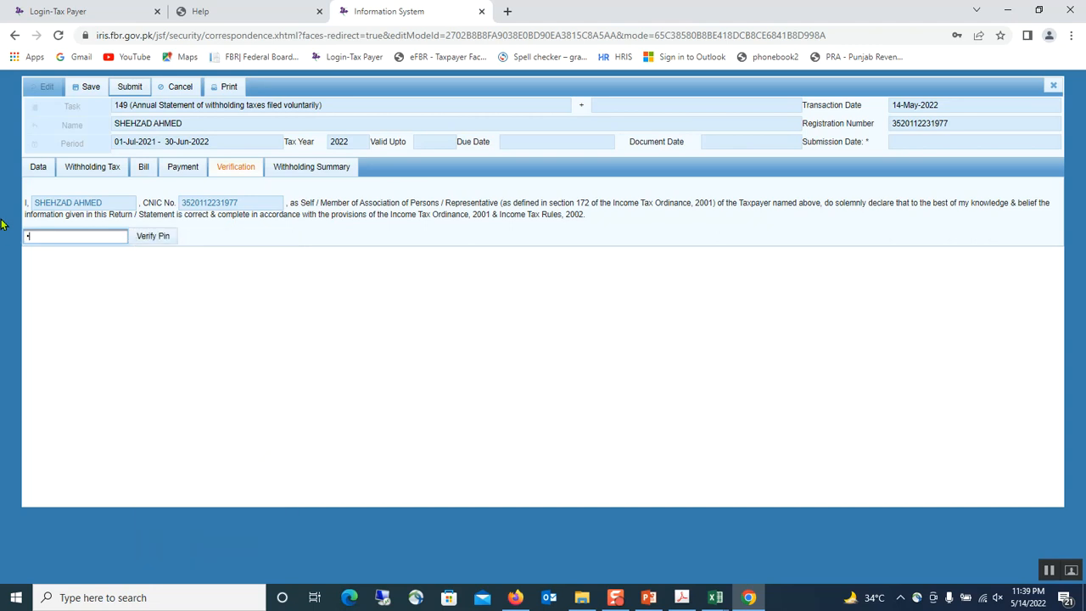
key("BackSpace")
type("•••")
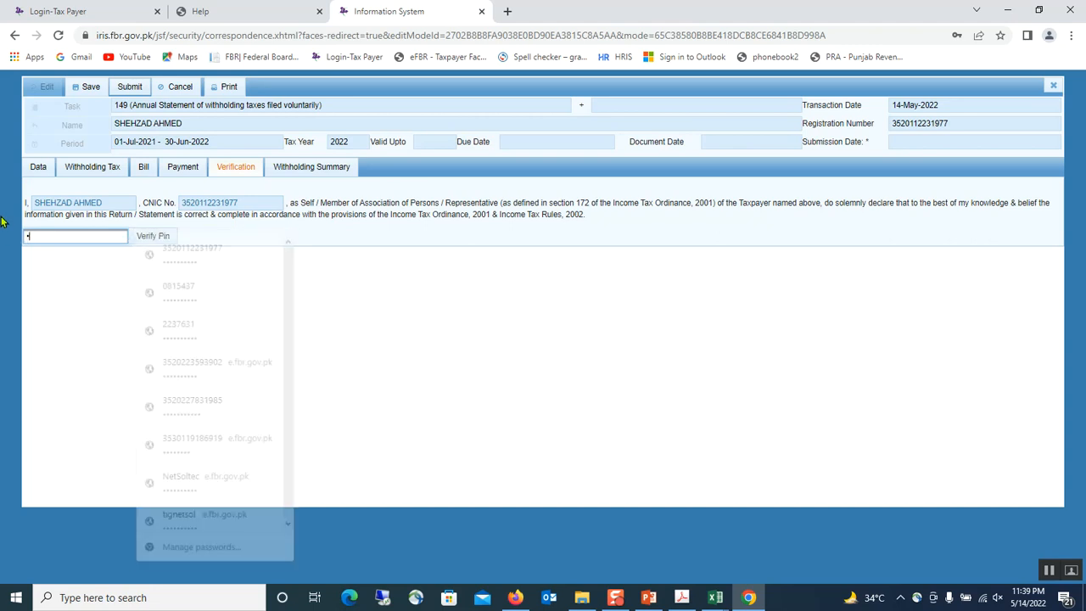
type("•")
left_click(153, 236)
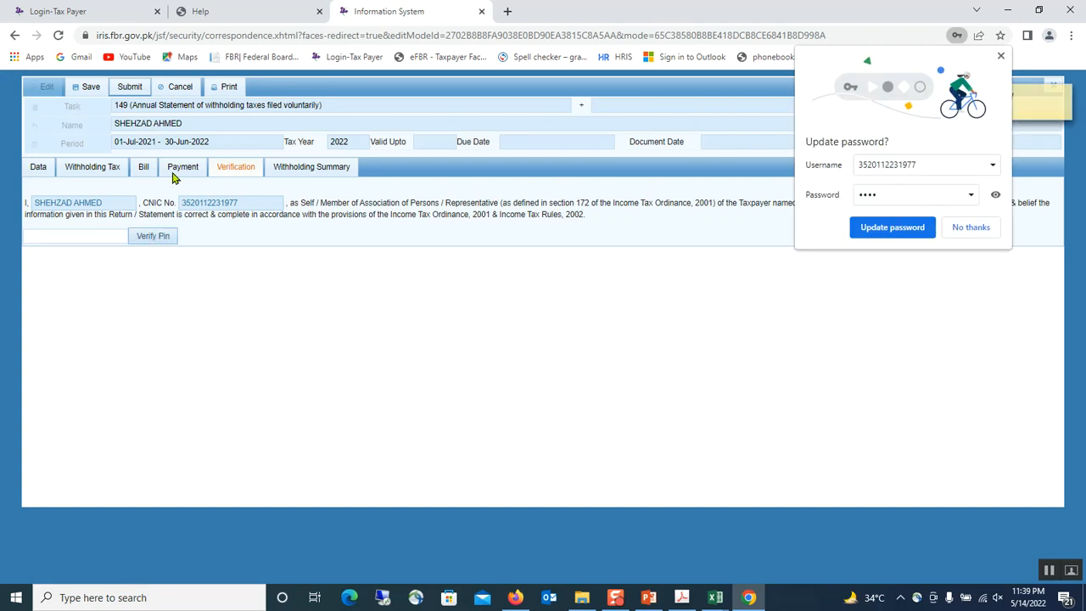
left_click(971, 229)
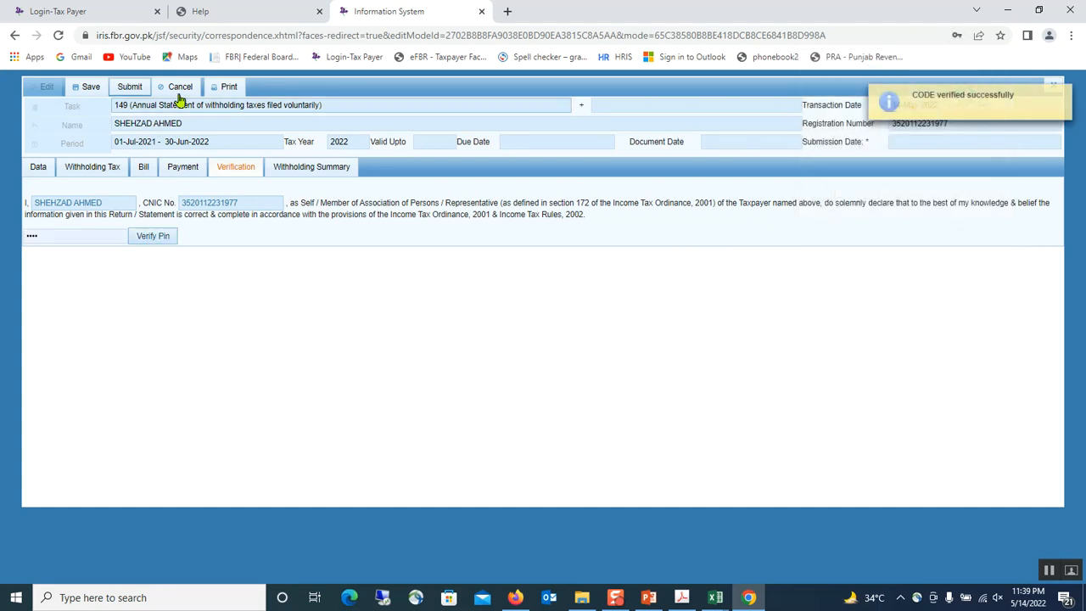
- Bring up the submission confirmation for the verified statement and close it without submitting
left_click(134, 87)
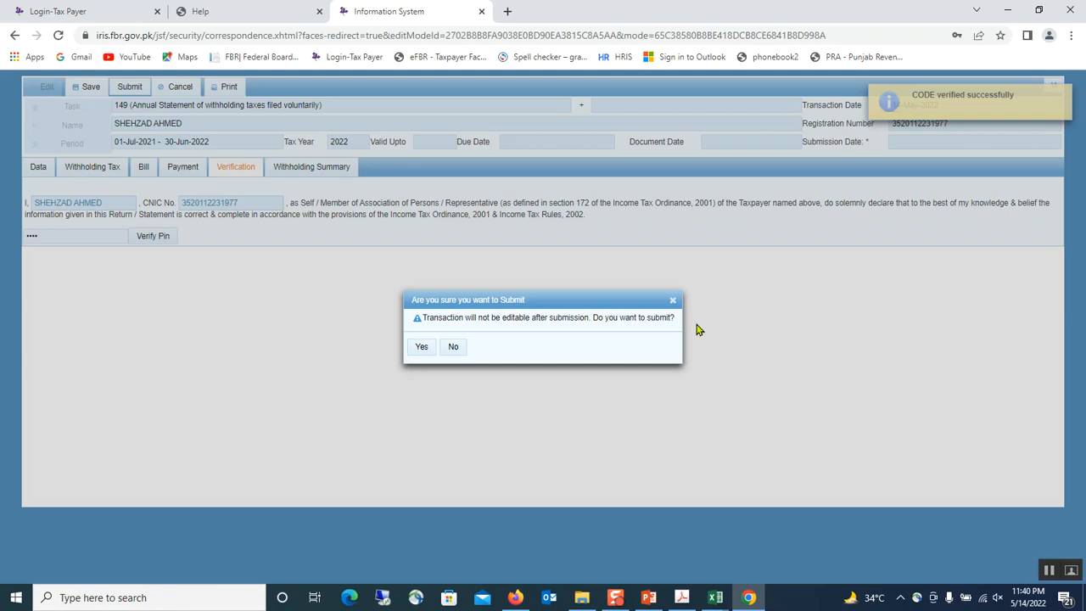
left_click(673, 300)
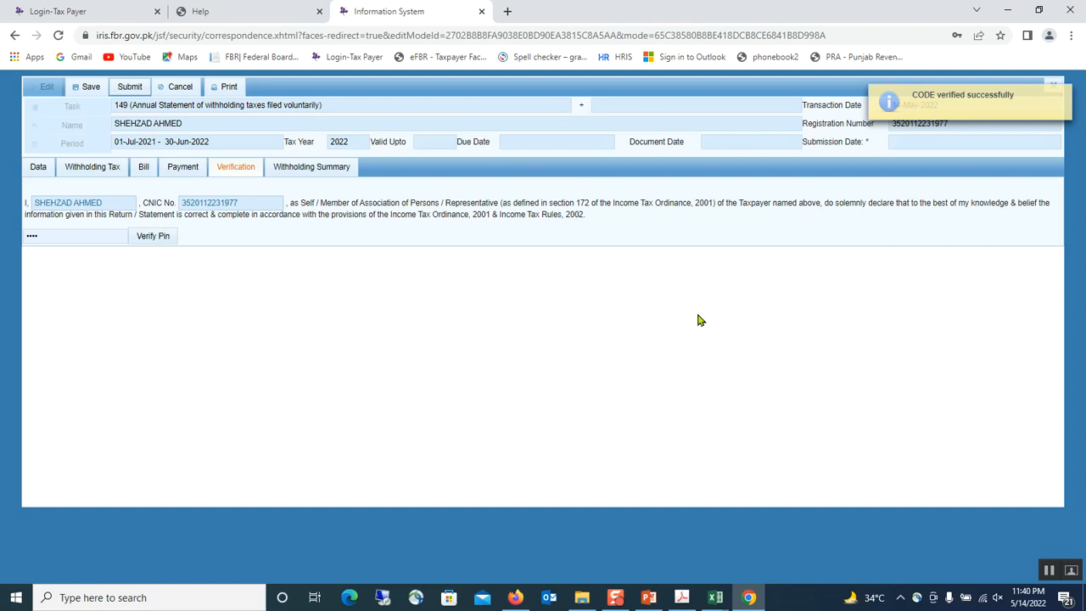